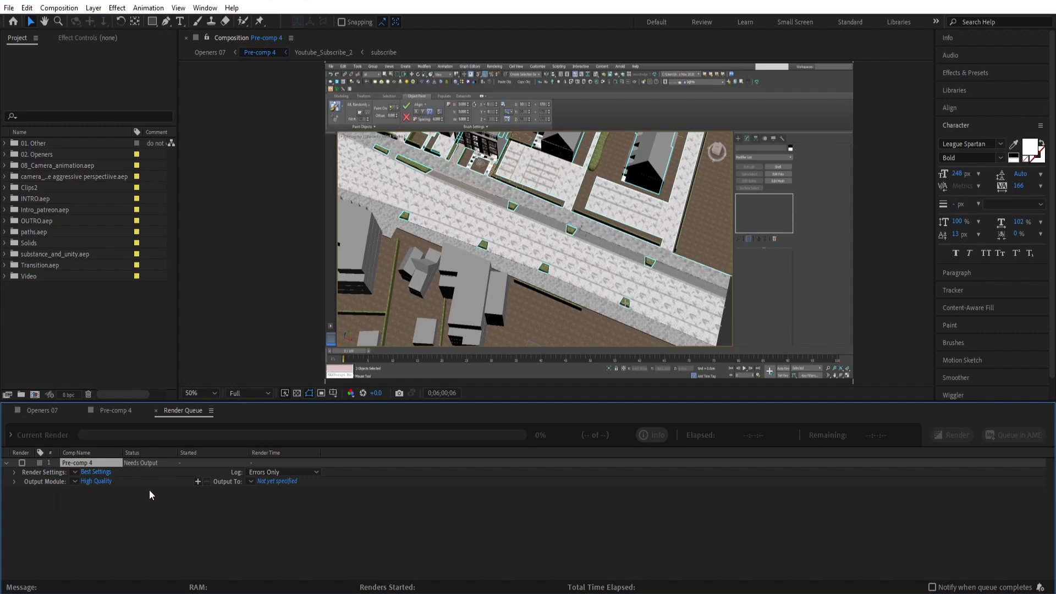
# Choose QuickTime as the output module format for the queued Pre-comp 4 and accept the settings
pyautogui.click(105, 482)
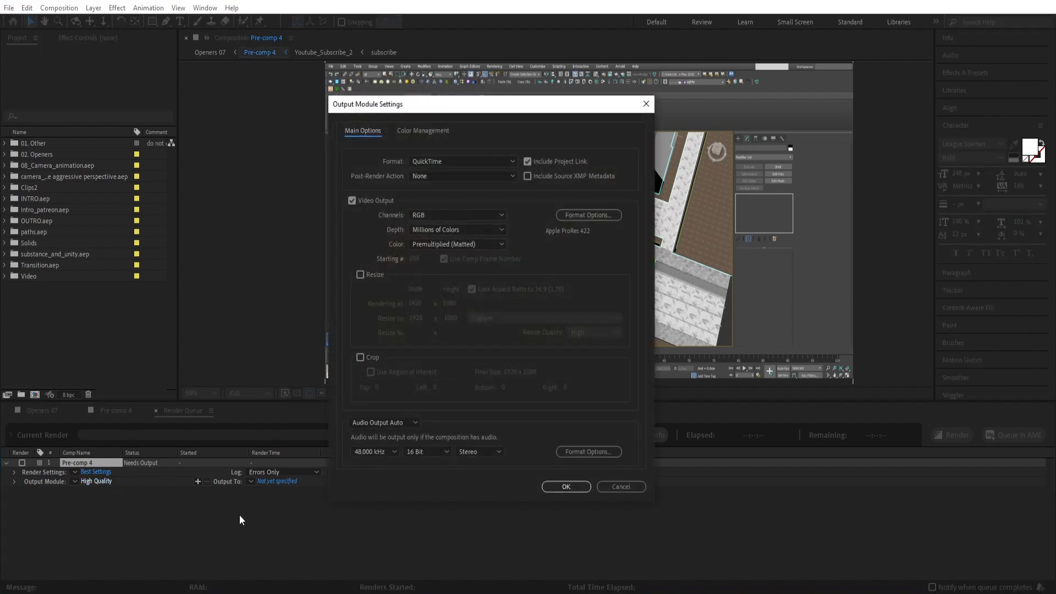
pyautogui.click(487, 160)
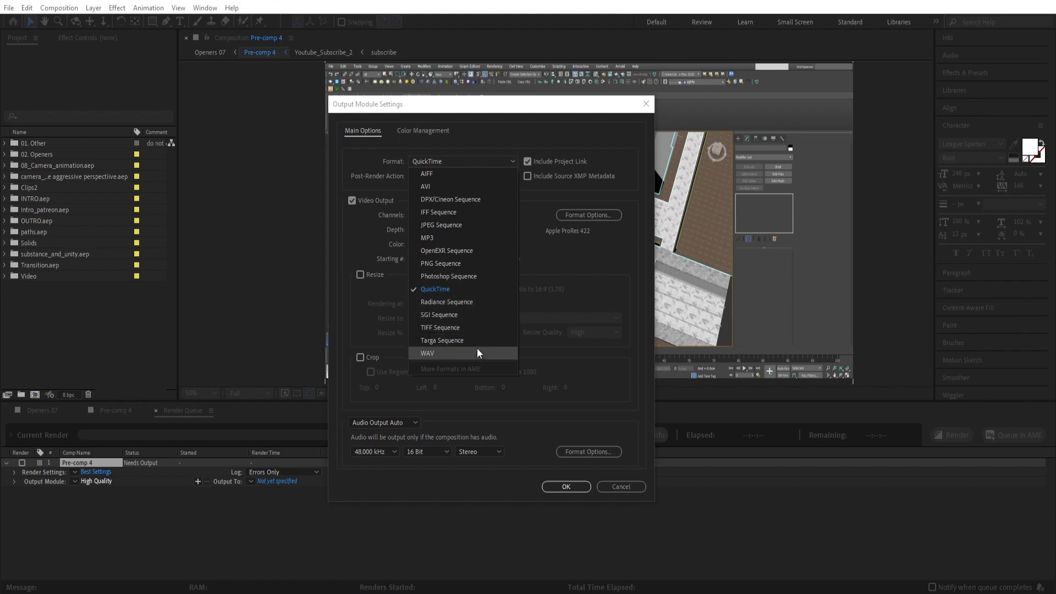
pyautogui.click(456, 291)
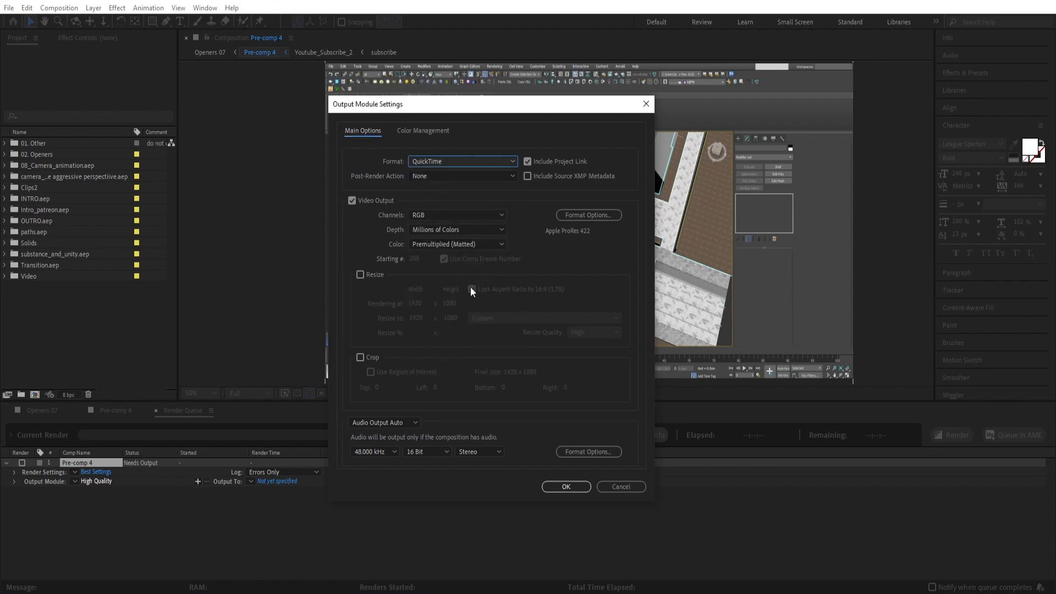
pyautogui.click(566, 487)
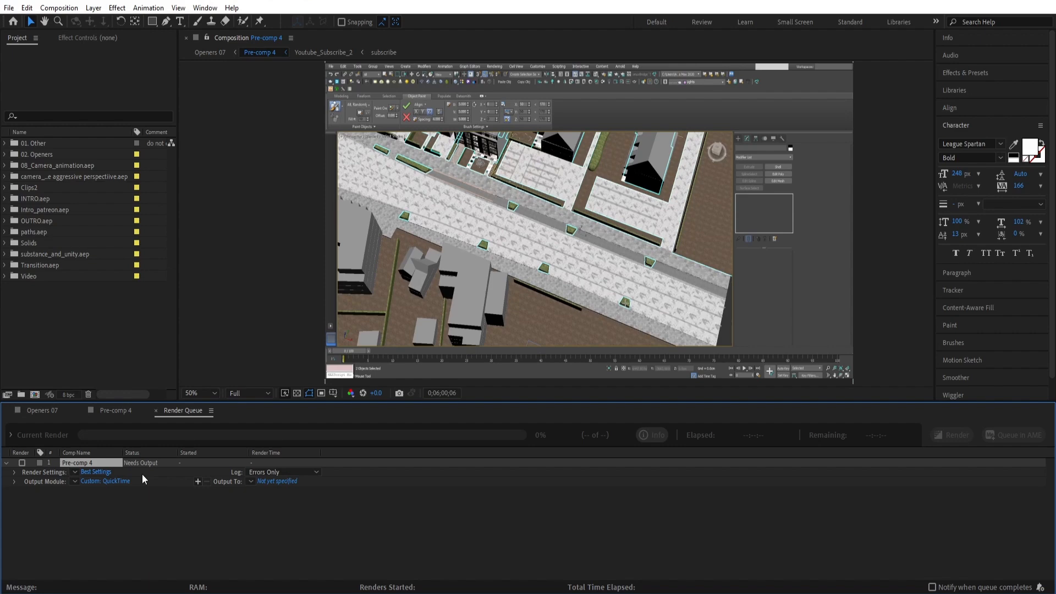
# Set the render quality to Draft and the resolution to Half in the render settings of Pre-comp 4
pyautogui.click(96, 471)
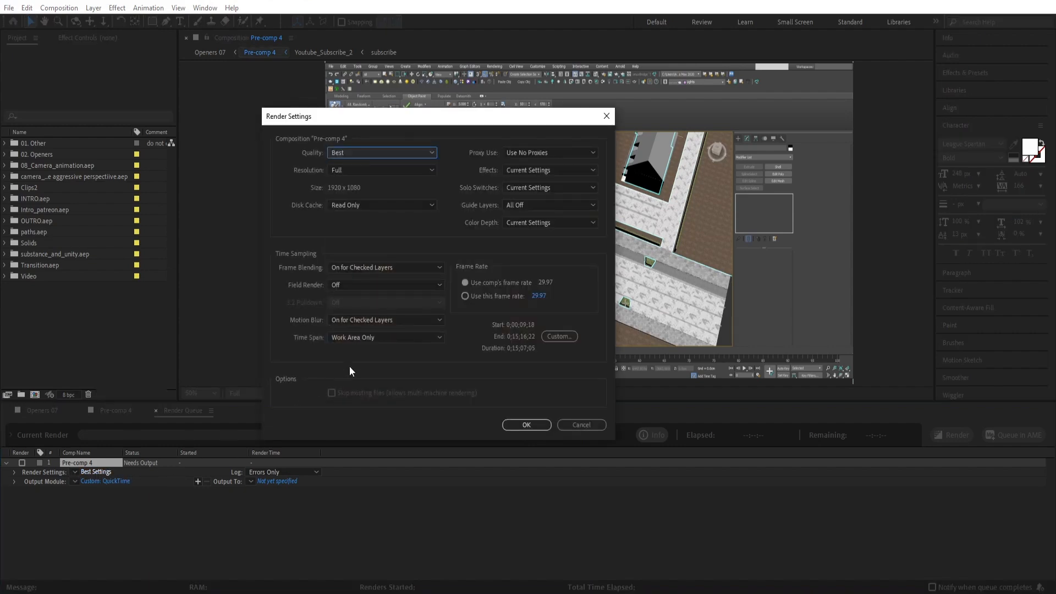
pyautogui.click(400, 152)
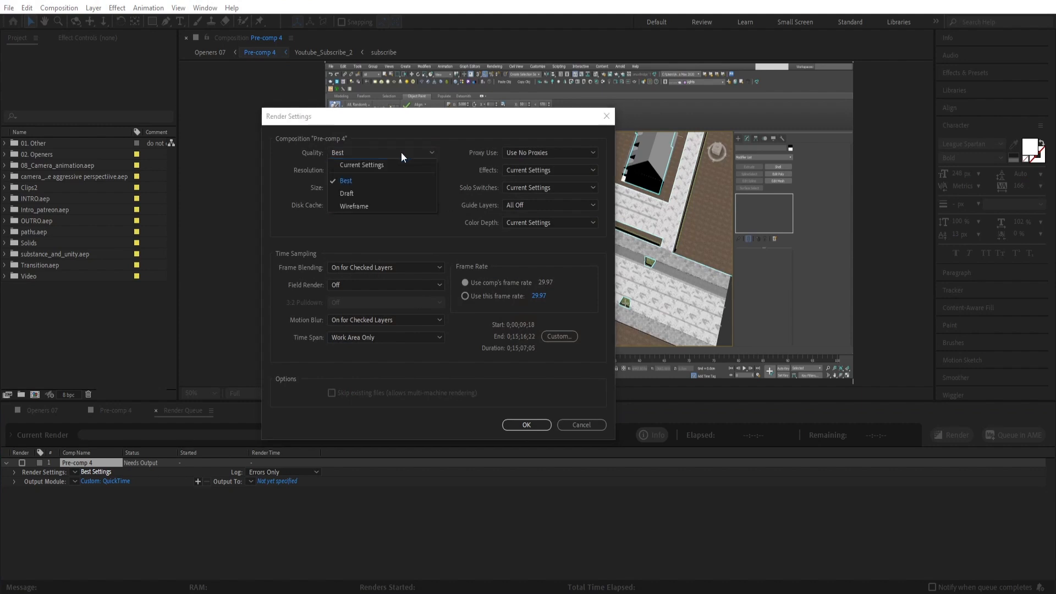
pyautogui.click(362, 194)
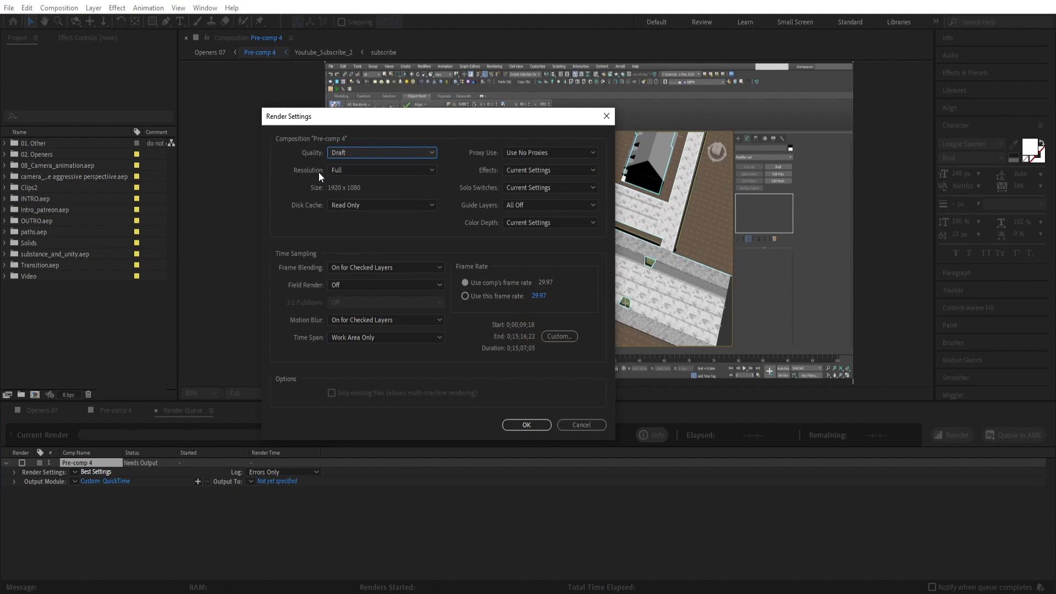
pyautogui.click(354, 170)
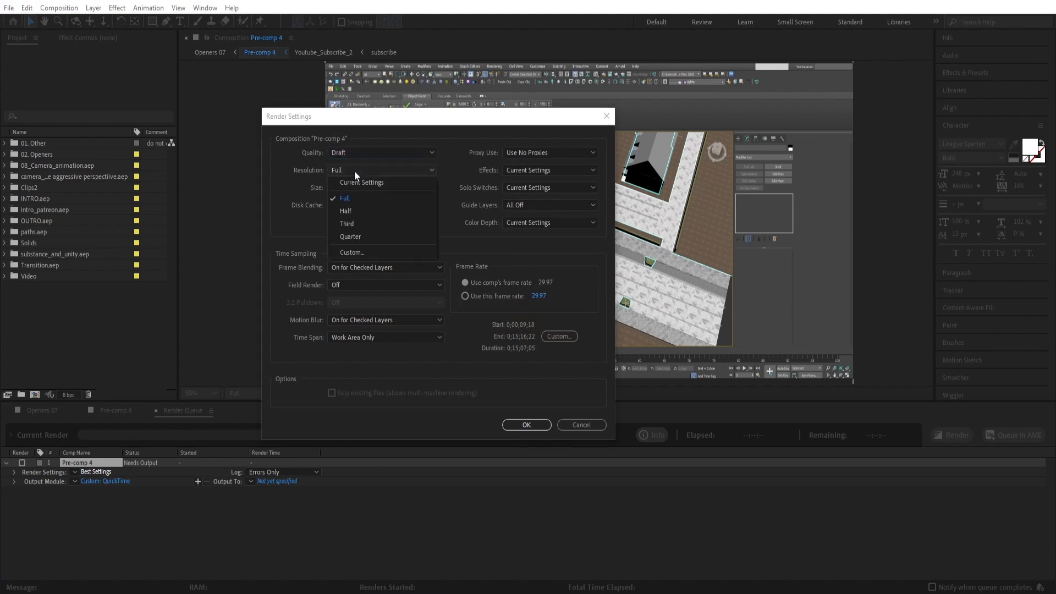
pyautogui.click(344, 210)
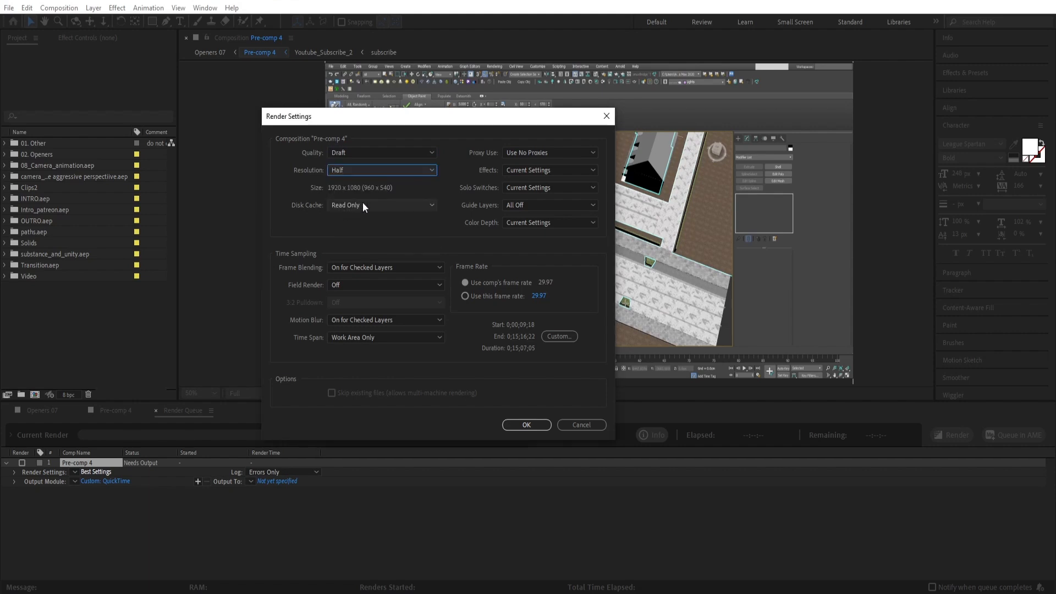
# Try the Quarter render resolution and switch it back to Half
pyautogui.click(374, 170)
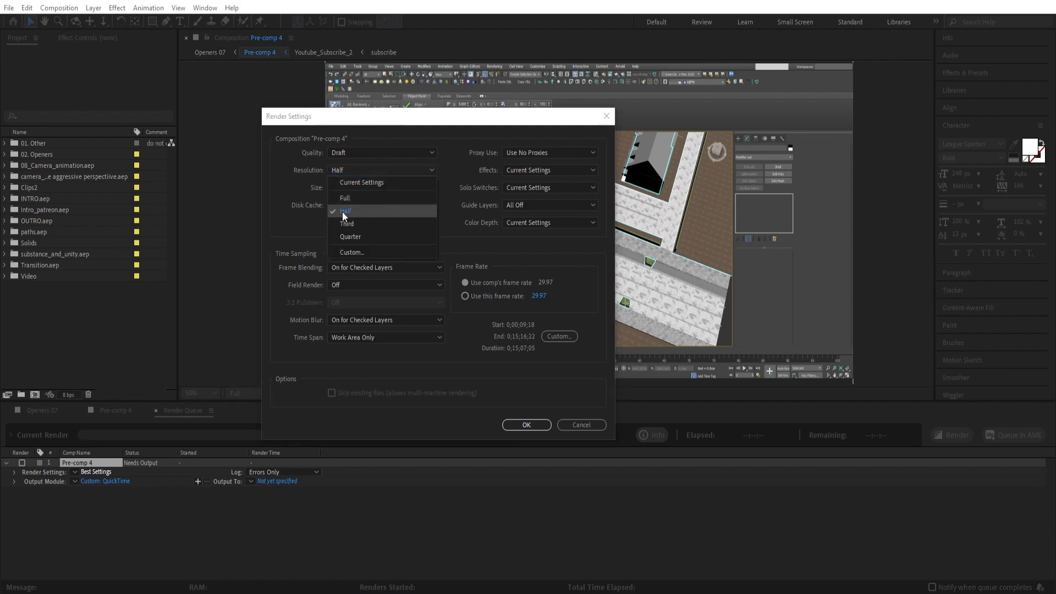
pyautogui.click(349, 236)
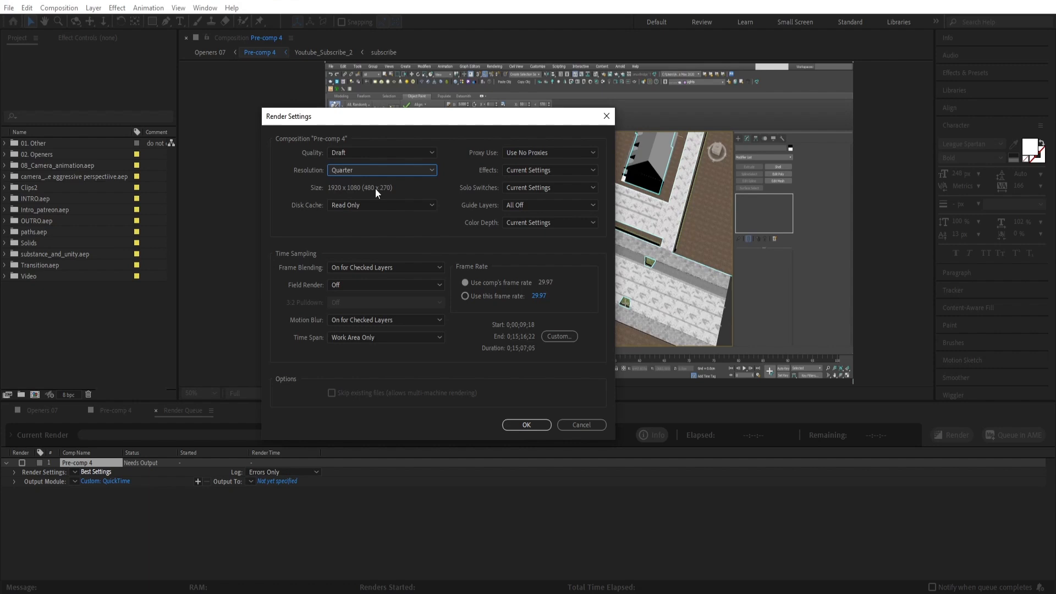
pyautogui.click(399, 171)
pyautogui.click(381, 211)
# Override the render frame rate with 15 and set the output file to Pre-comp 4.mov in the Desktop Animation folder
pyautogui.click(537, 297)
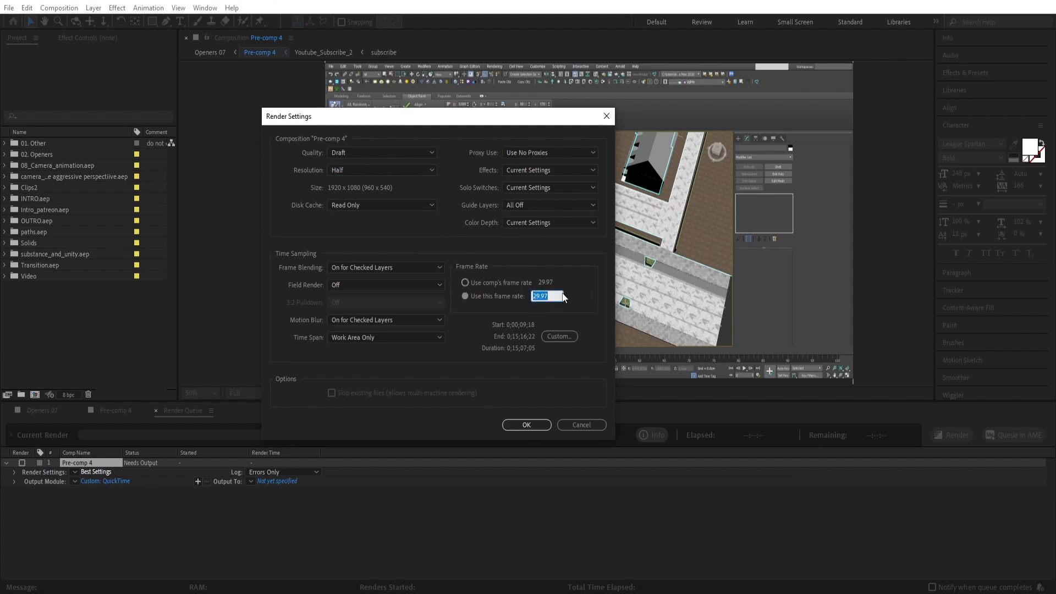
pyautogui.write('15')
pyautogui.press('Return')
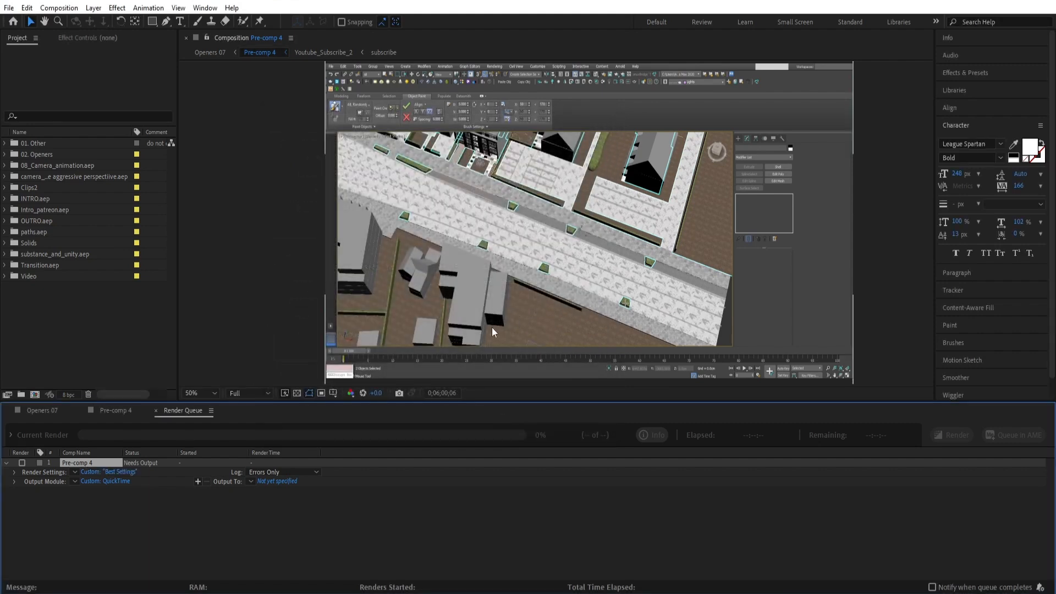
pyautogui.click(291, 480)
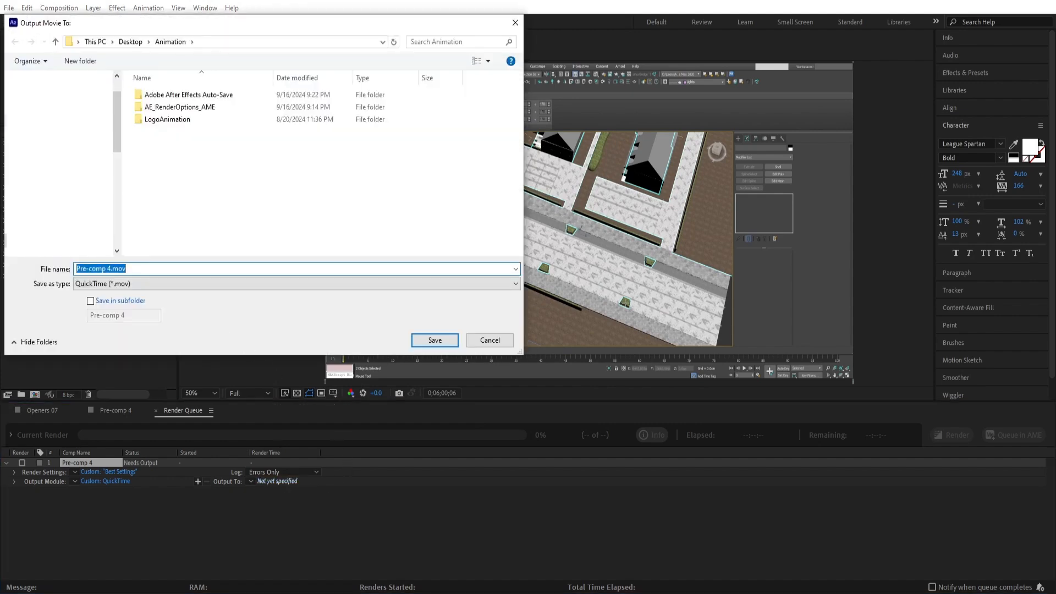
pyautogui.click(434, 341)
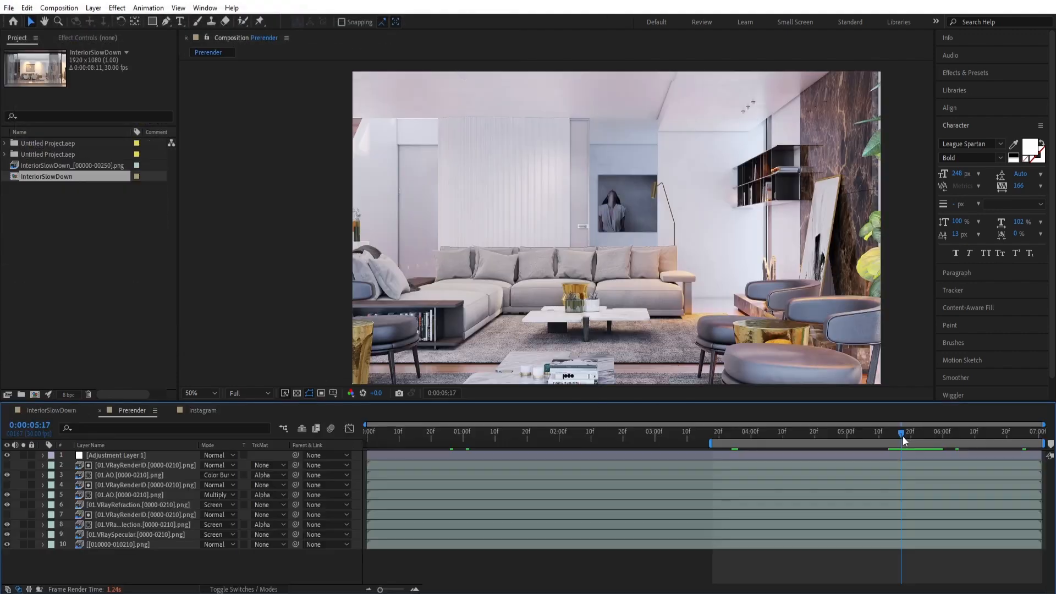
# Reserve 3 GB of RAM for other applications in the Memory & Performance preferences, with Multi-Frame Rendering enabled
pyautogui.moveTo(902, 436)
pyautogui.mouseDown()
pyautogui.moveTo(937, 434)
pyautogui.moveTo(894, 434)
pyautogui.mouseUp()
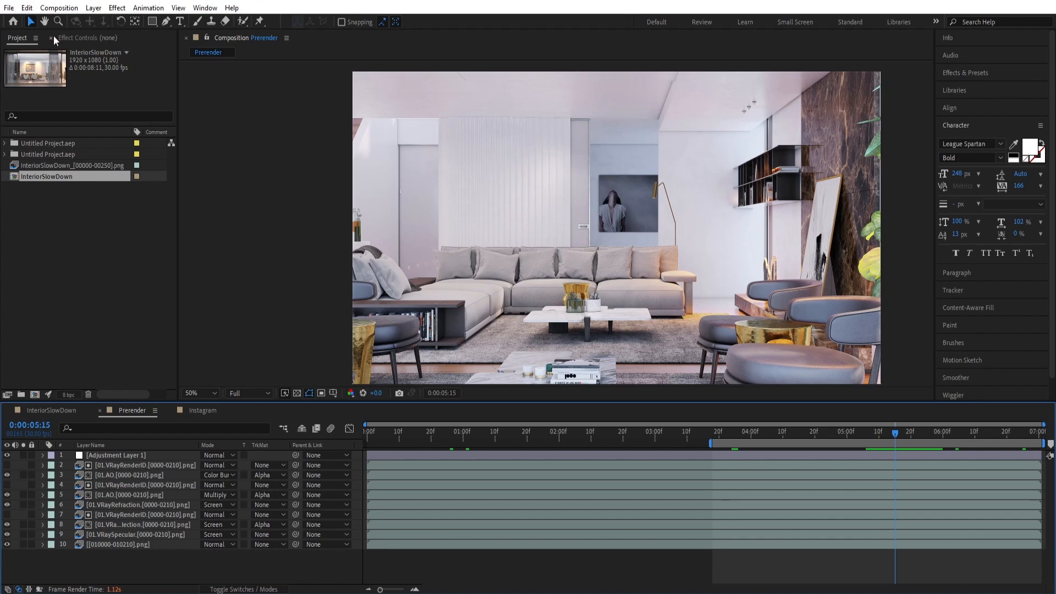
pyautogui.click(27, 8)
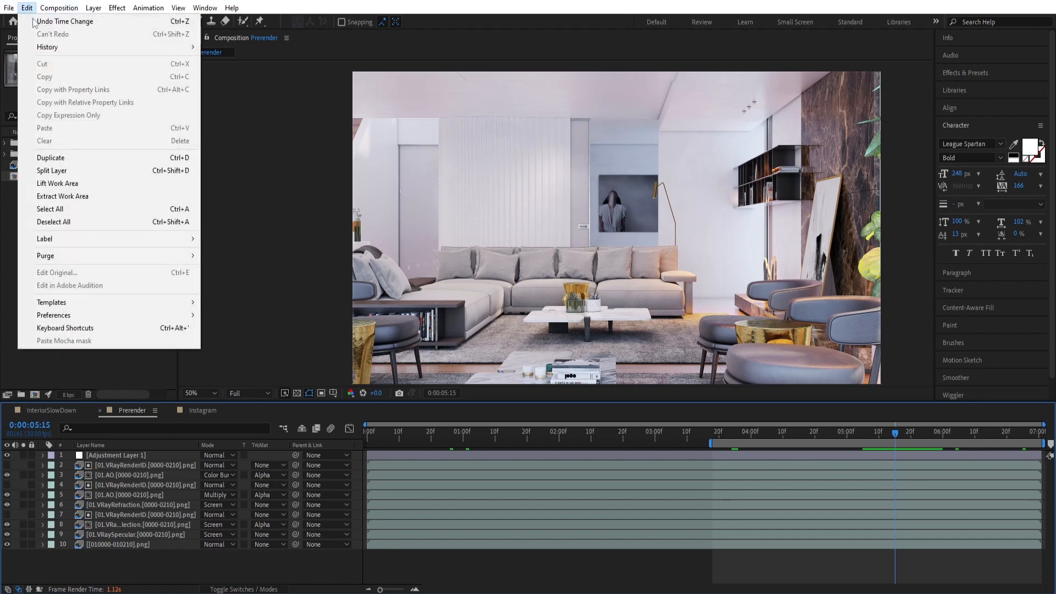
pyautogui.moveTo(80, 317)
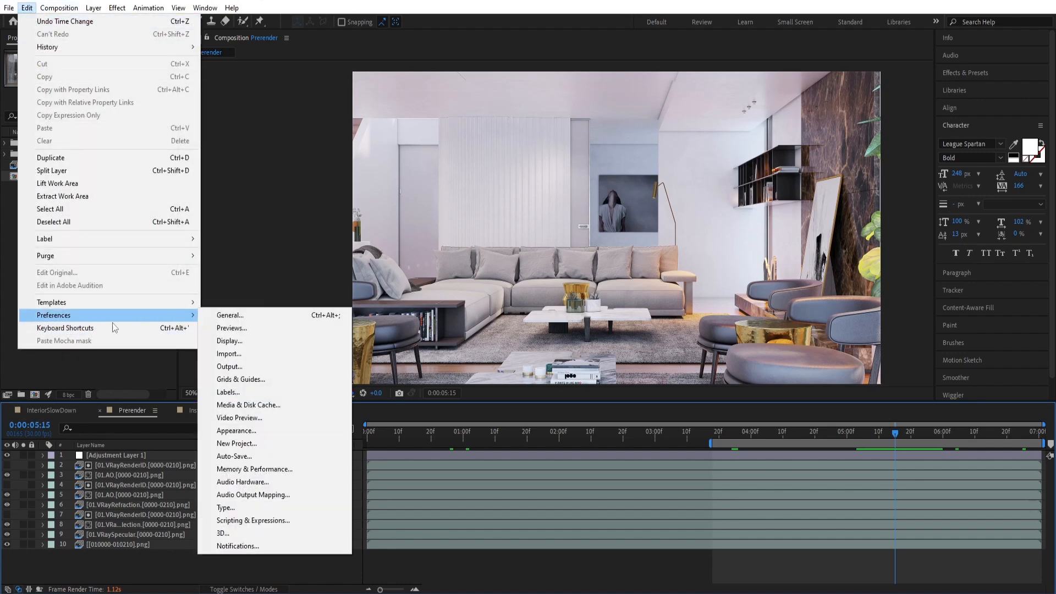
pyautogui.click(277, 468)
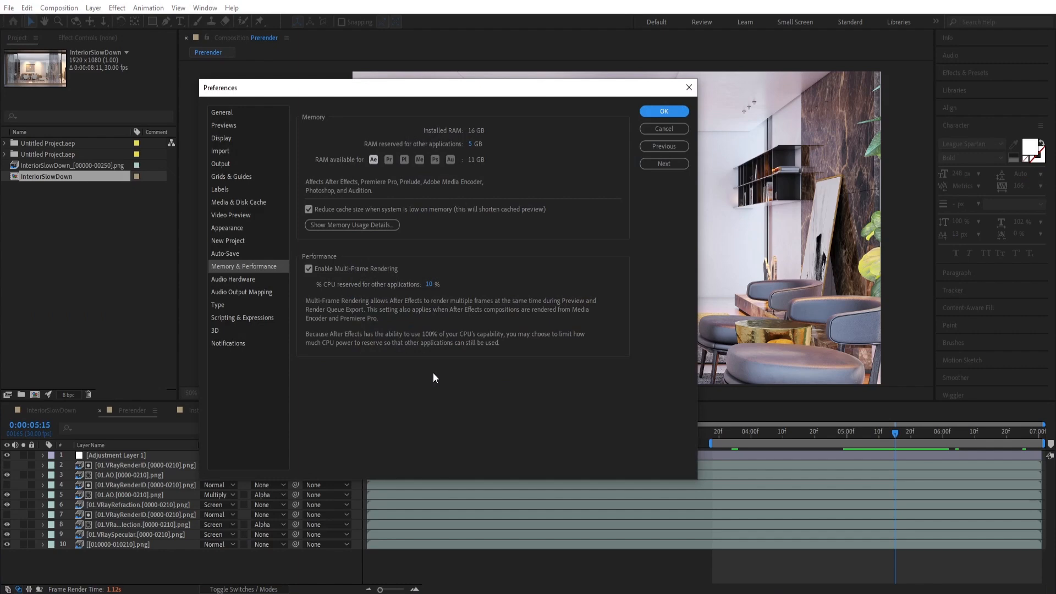
pyautogui.click(311, 268)
pyautogui.click(309, 268)
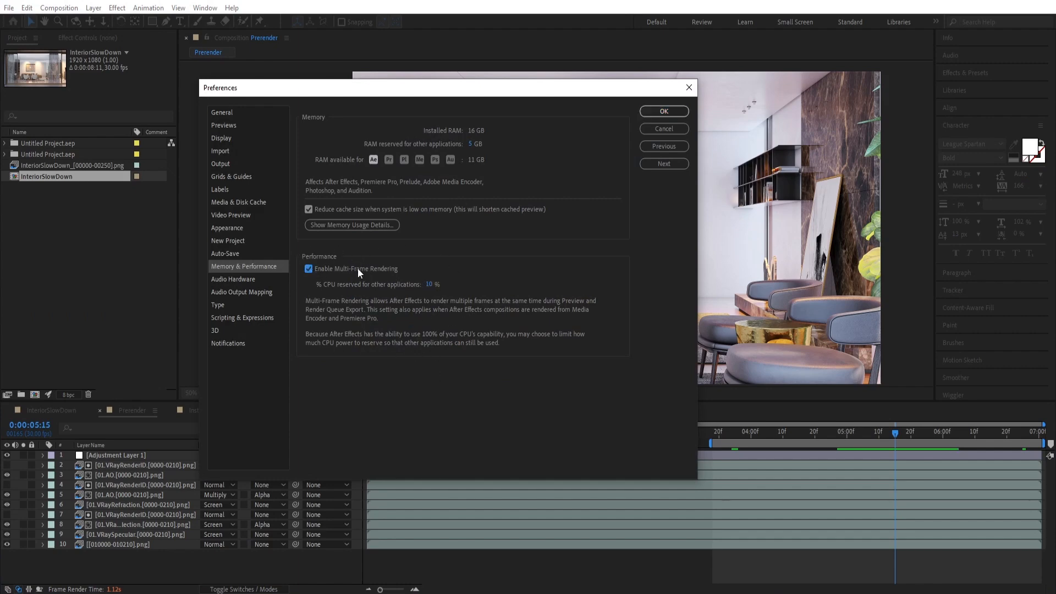
pyautogui.click(430, 285)
pyautogui.click(471, 144)
pyautogui.write('3')
pyautogui.press('Return')
pyautogui.click(666, 112)
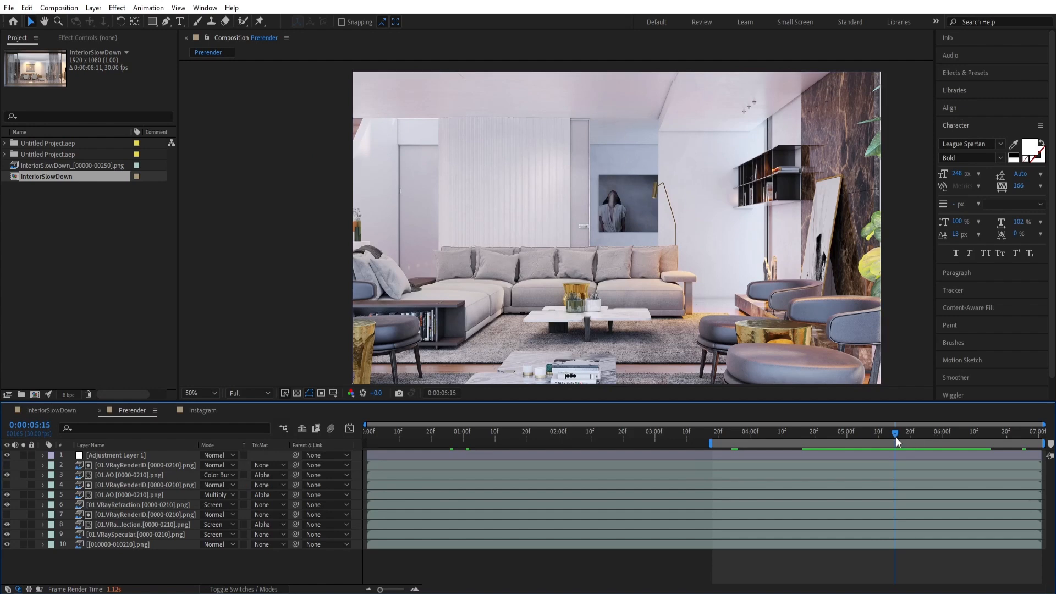
# Pre-render all layers of the Prerender composition, from Adjustment Layer 1 down, to Prerender.mov in the Animation folder
pyautogui.moveTo(895, 433); pyautogui.dragTo(948, 438)
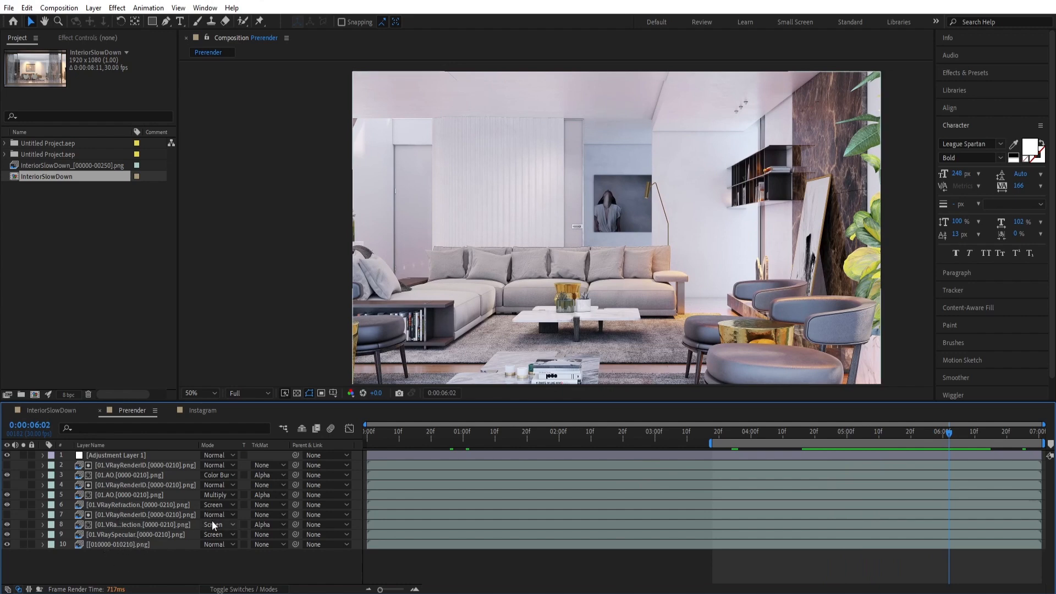
pyautogui.moveTo(948, 434); pyautogui.dragTo(911, 439)
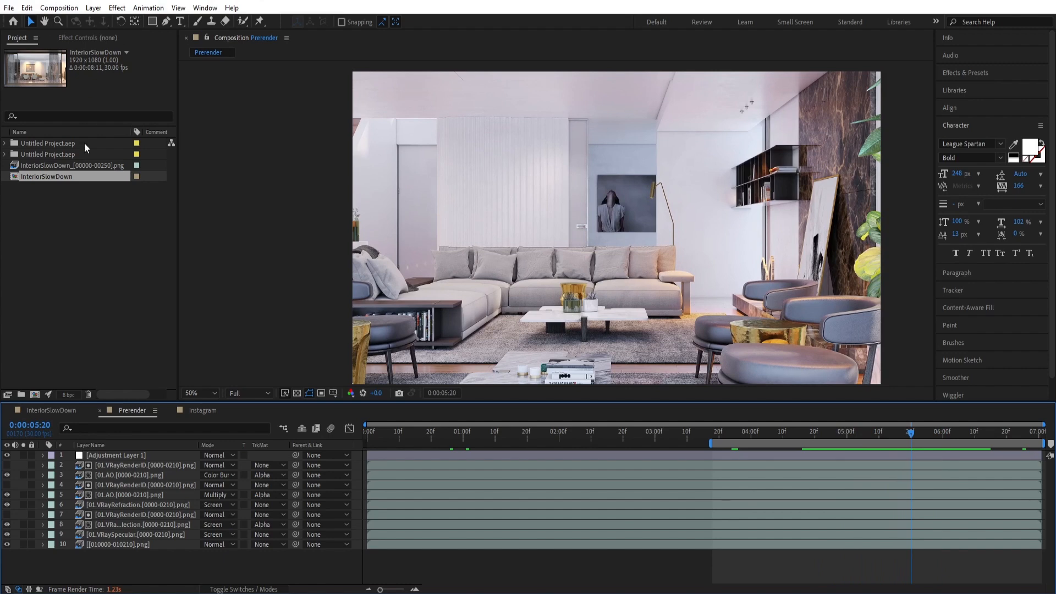
pyautogui.click(119, 455)
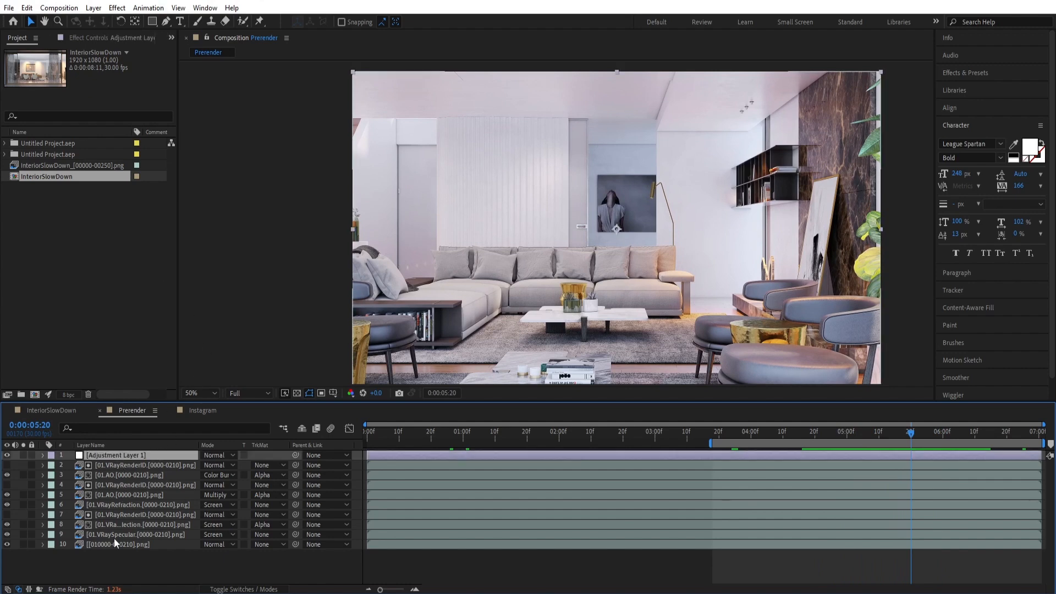
pyautogui.keyDown('shift'); pyautogui.click(114, 543); pyautogui.keyUp('shift')
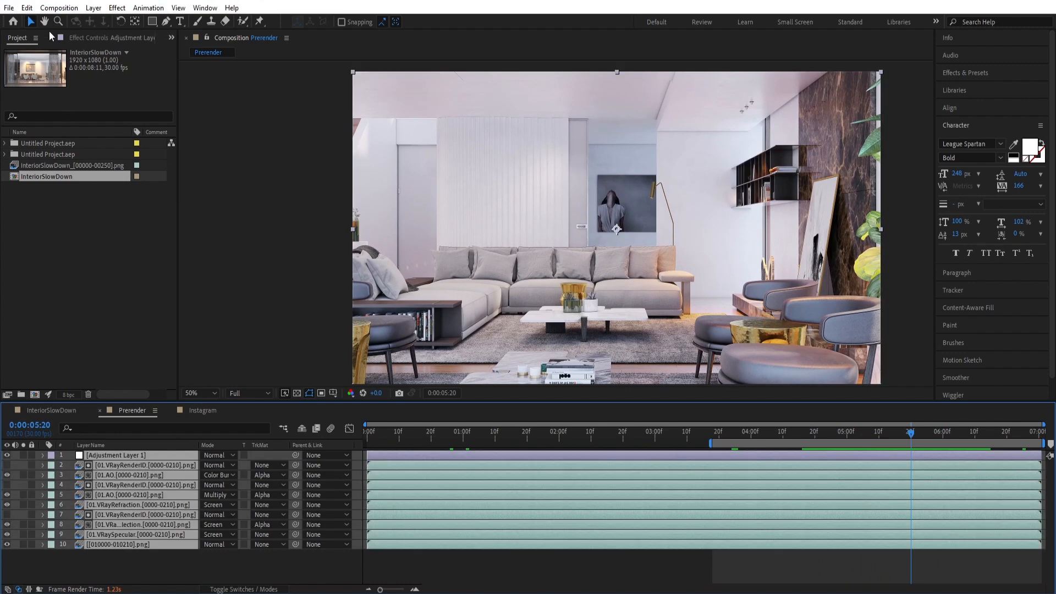
pyautogui.click(59, 8)
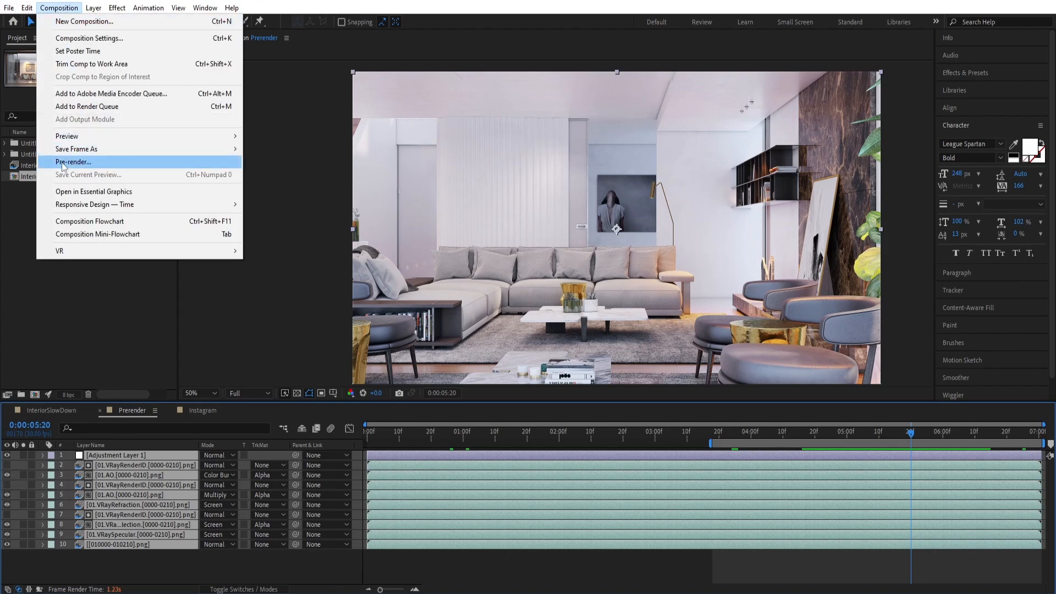
pyautogui.click(77, 163)
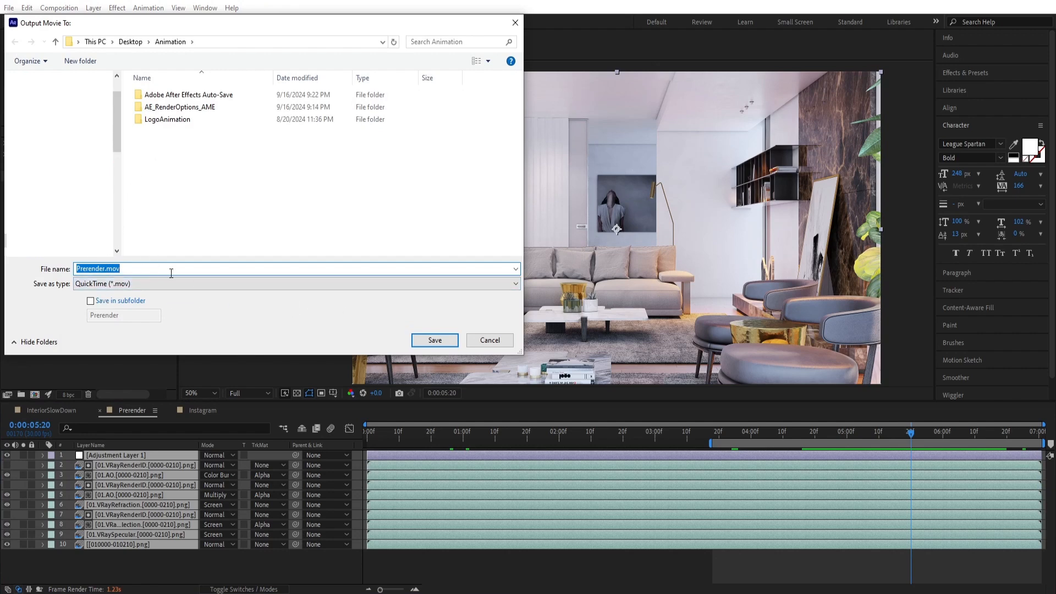
pyautogui.click(434, 339)
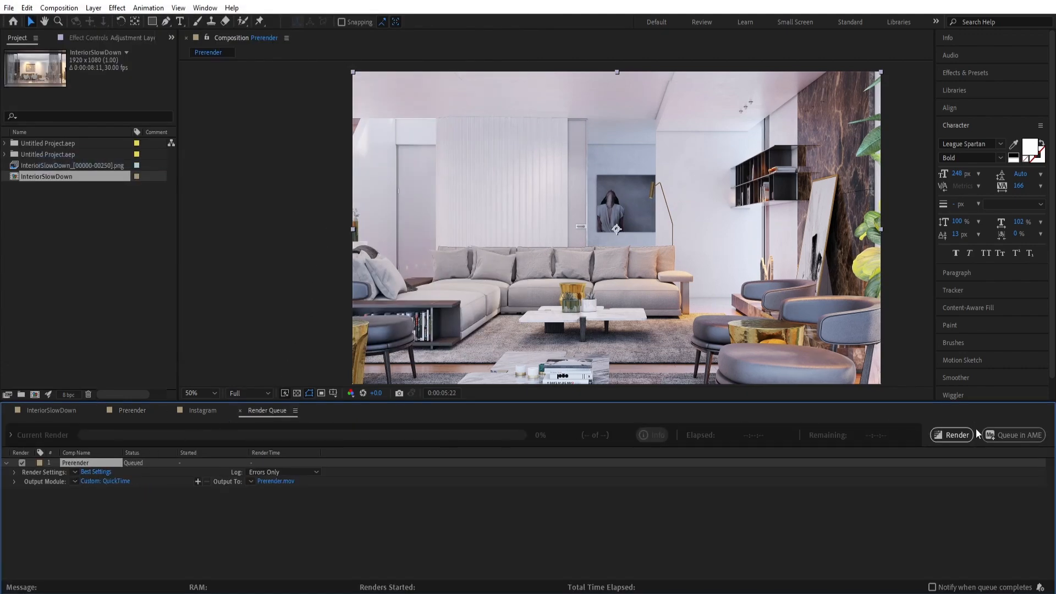
# Render the queued Prerender composition with the current work area and clear the project item selection
pyautogui.click(954, 437)
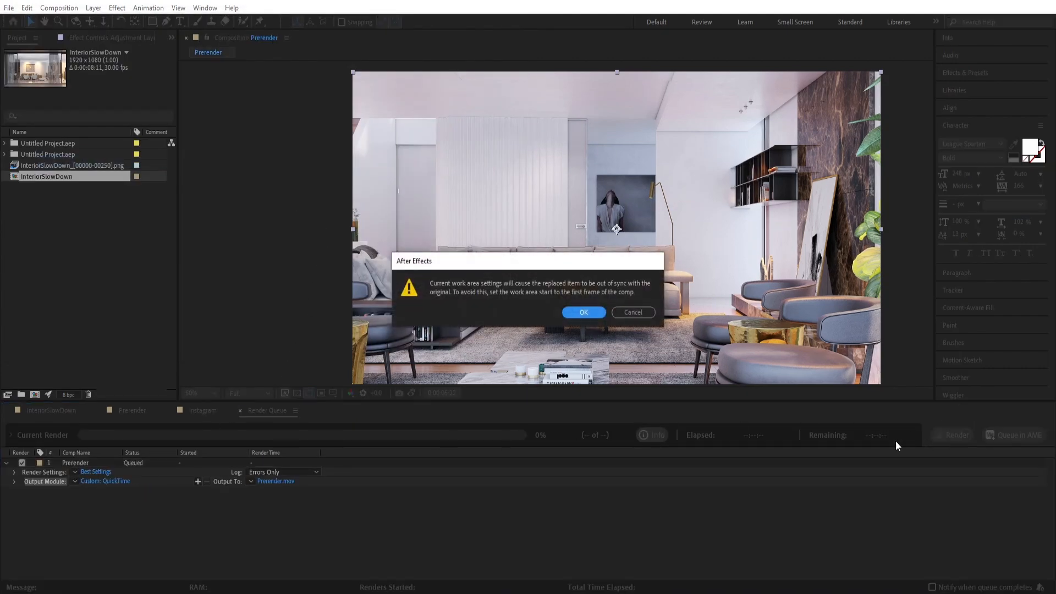
pyautogui.click(576, 314)
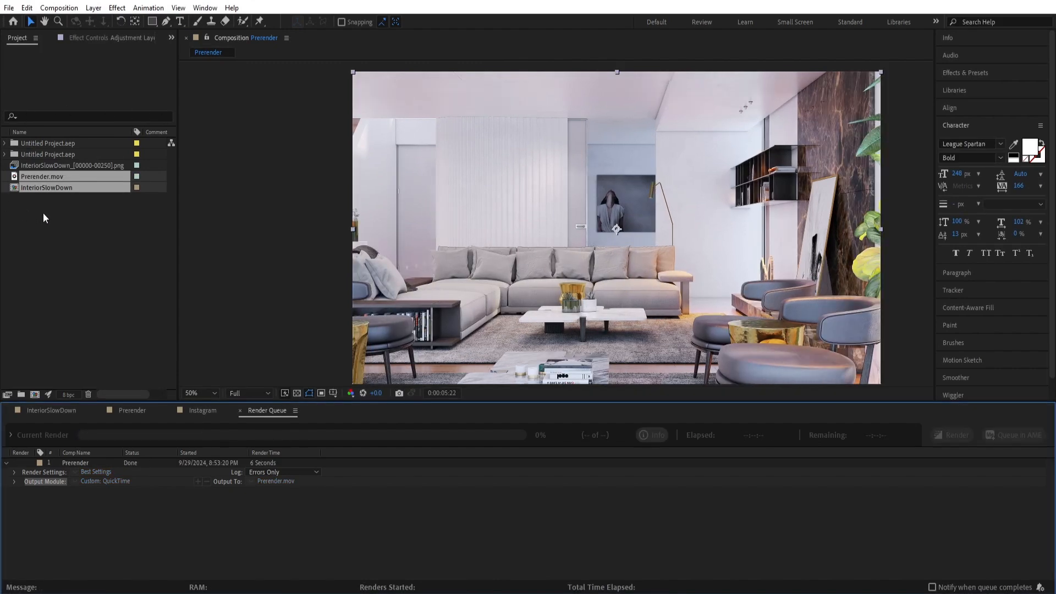
pyautogui.click(43, 214)
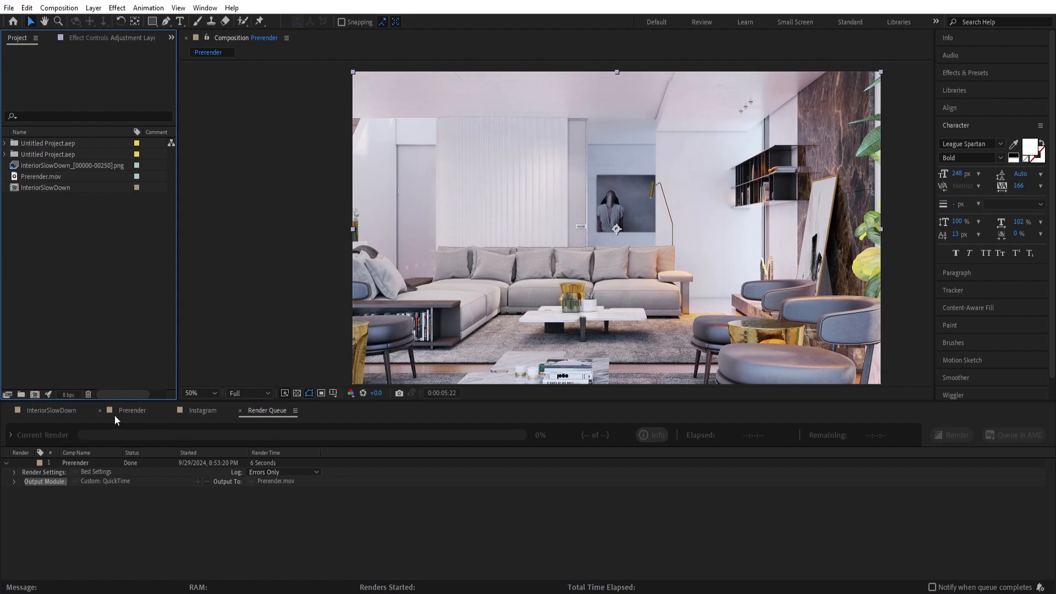
# Add Prerender.mov as the top layer of the Prerender composition and shift it to start at the work area's beginning
pyautogui.click(124, 414)
pyautogui.click(37, 177)
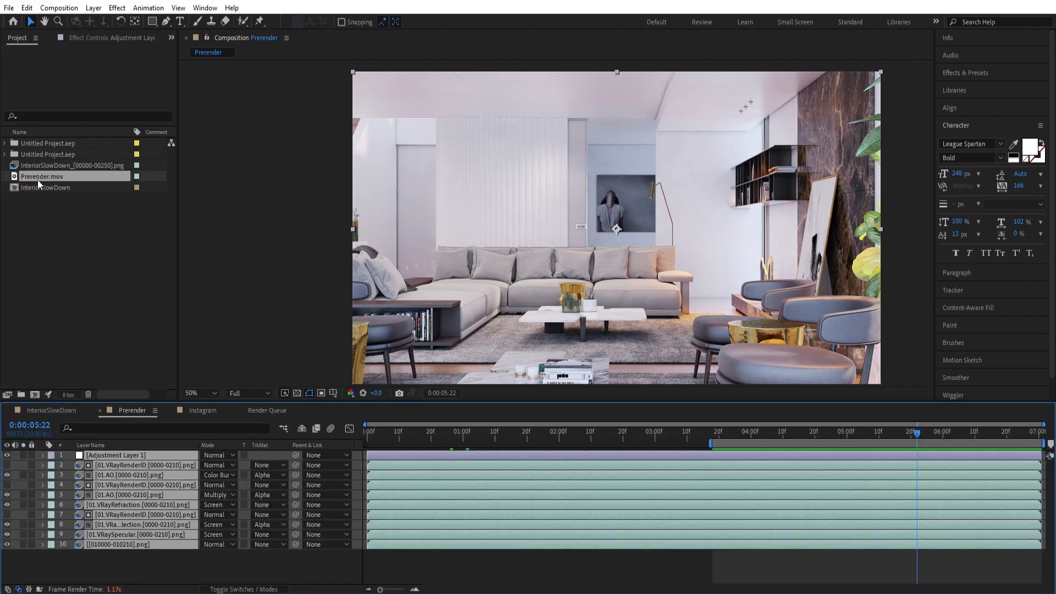
pyautogui.moveTo(42, 174); pyautogui.dragTo(94, 452)
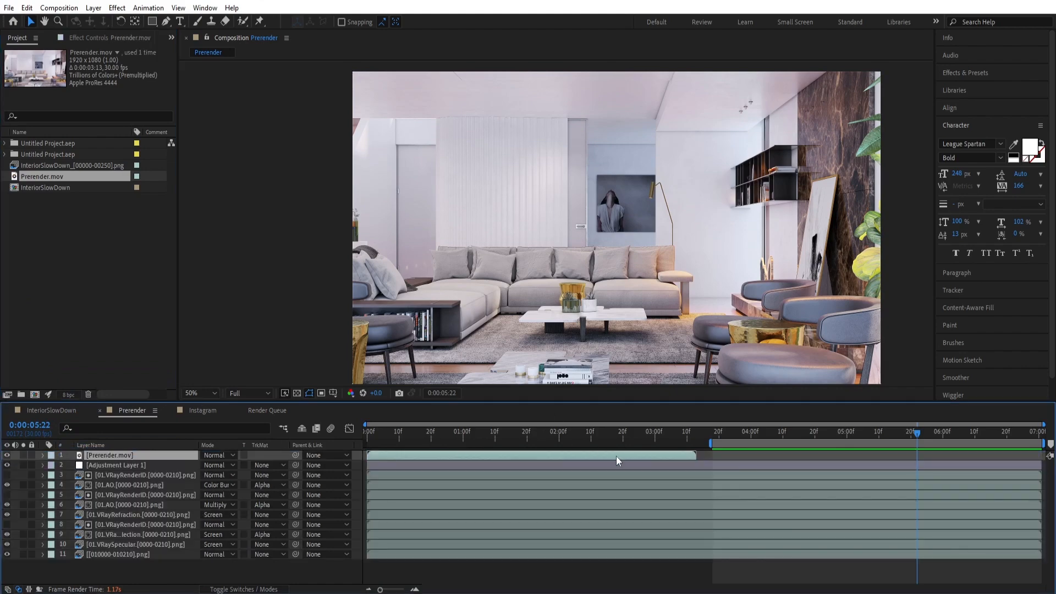
pyautogui.moveTo(644, 460); pyautogui.dragTo(994, 454)
# Play back and scrub the work area to check how smoothly the pre-rendered layer previews
pyautogui.moveTo(917, 434); pyautogui.dragTo(855, 438)
pyautogui.press('space')
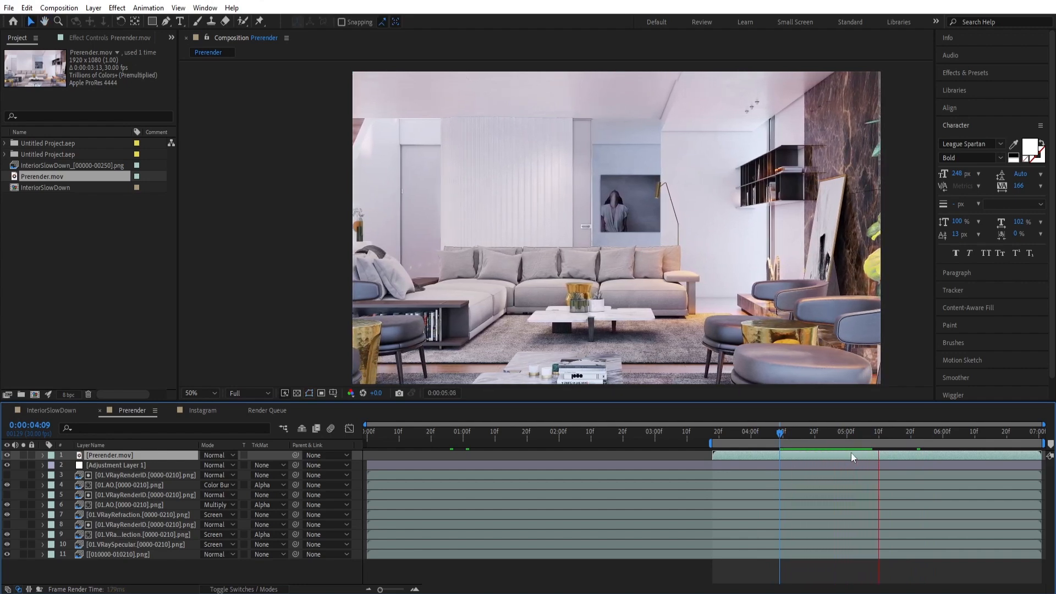
pyautogui.press('space')
pyautogui.moveTo(905, 434); pyautogui.dragTo(837, 440)
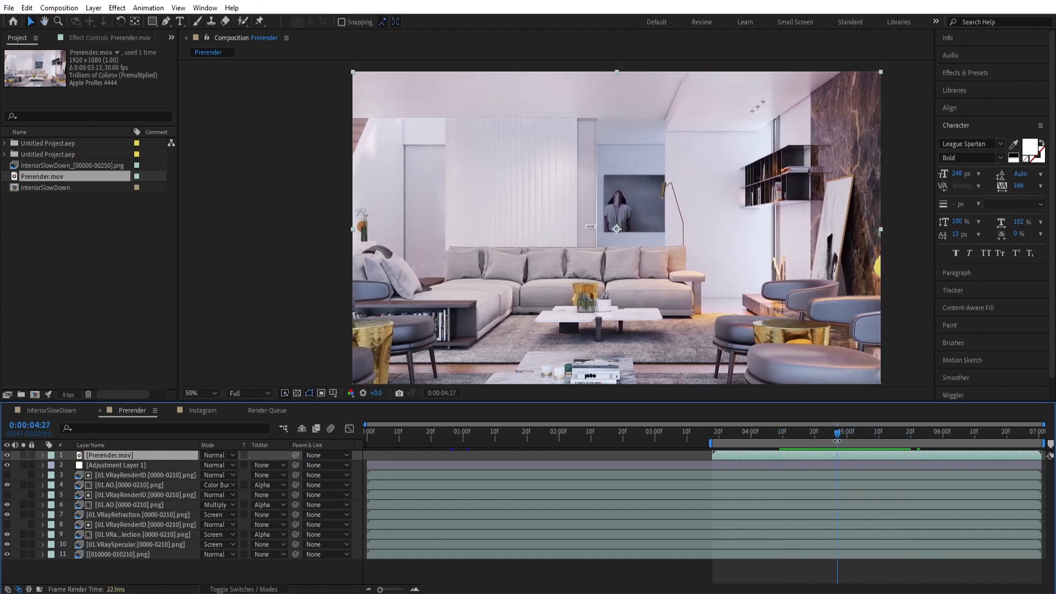
# Scrub through the InteriorSlowDown composition and add it to the Adobe Media Encoder queue
pyautogui.click(52, 410)
pyautogui.moveTo(647, 430); pyautogui.dragTo(529, 437)
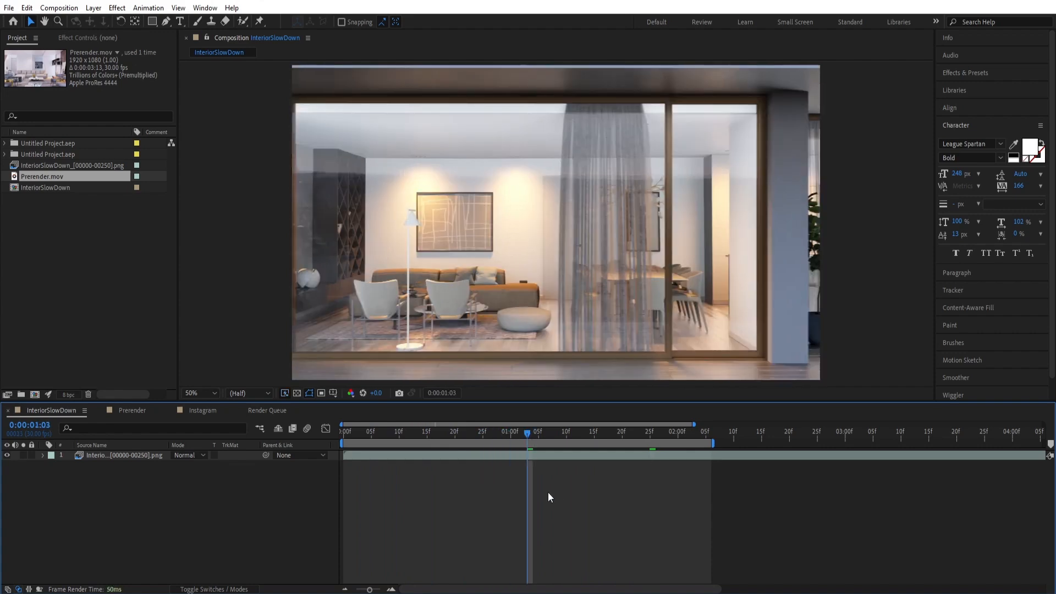
pyautogui.click(64, 9)
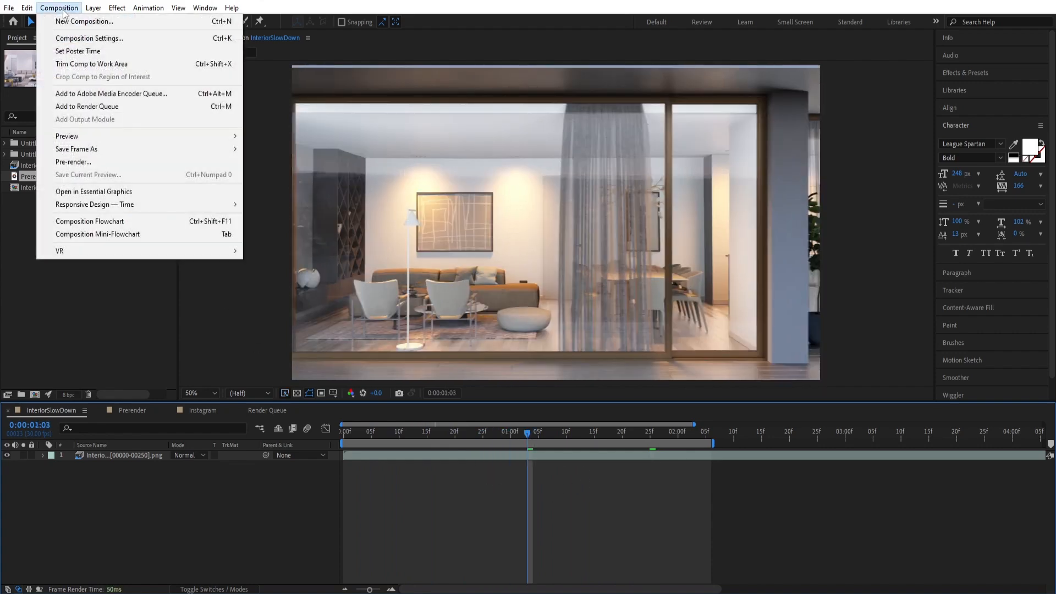
pyautogui.click(91, 94)
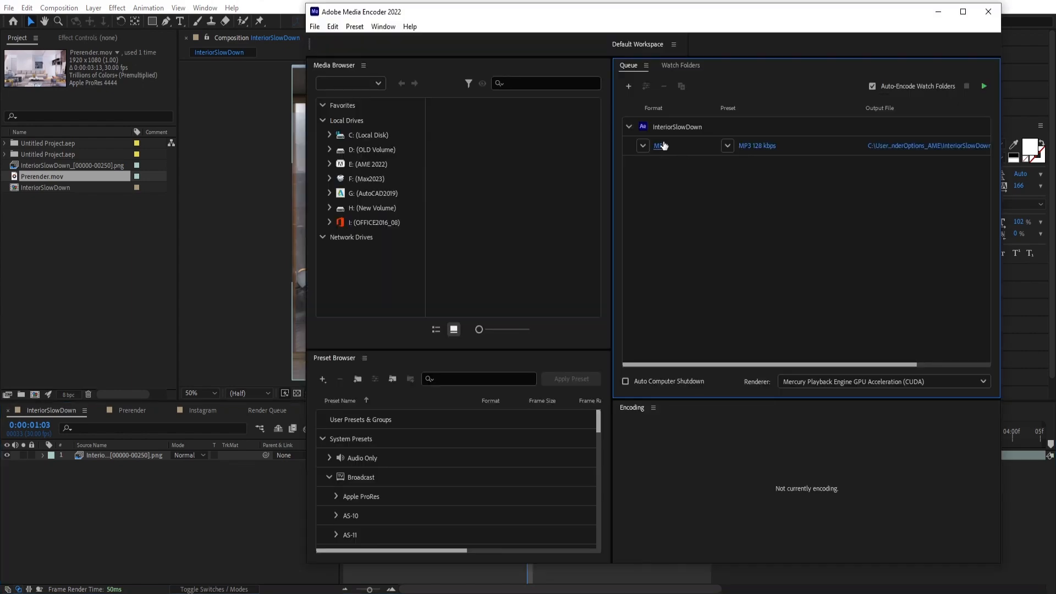
# Set the queued InteriorSlowDown export to H.264 format and start encoding the queue in Adobe Media Encoder
pyautogui.click(671, 148)
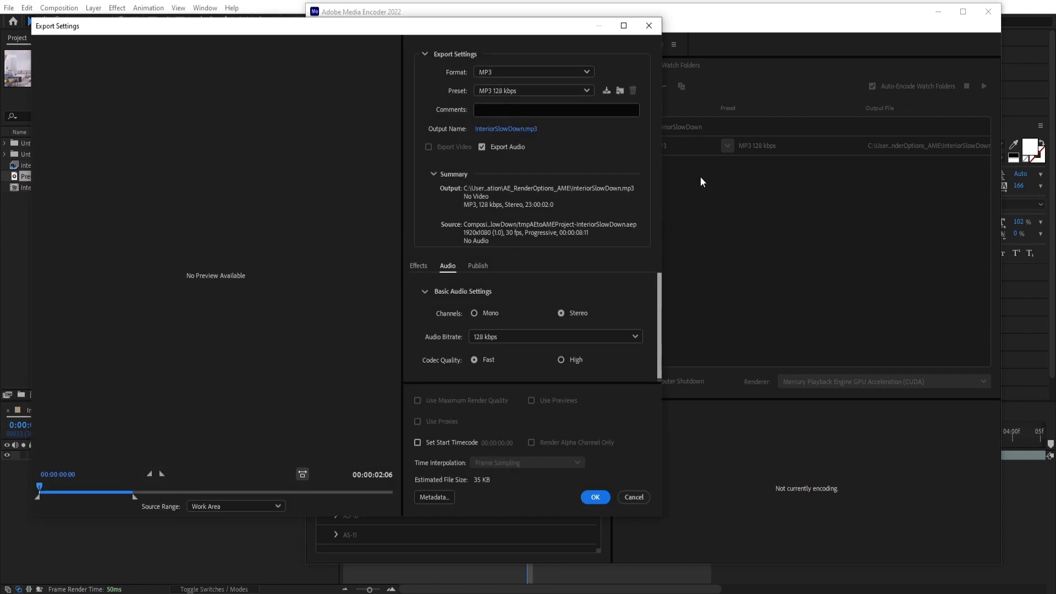
pyautogui.click(487, 72)
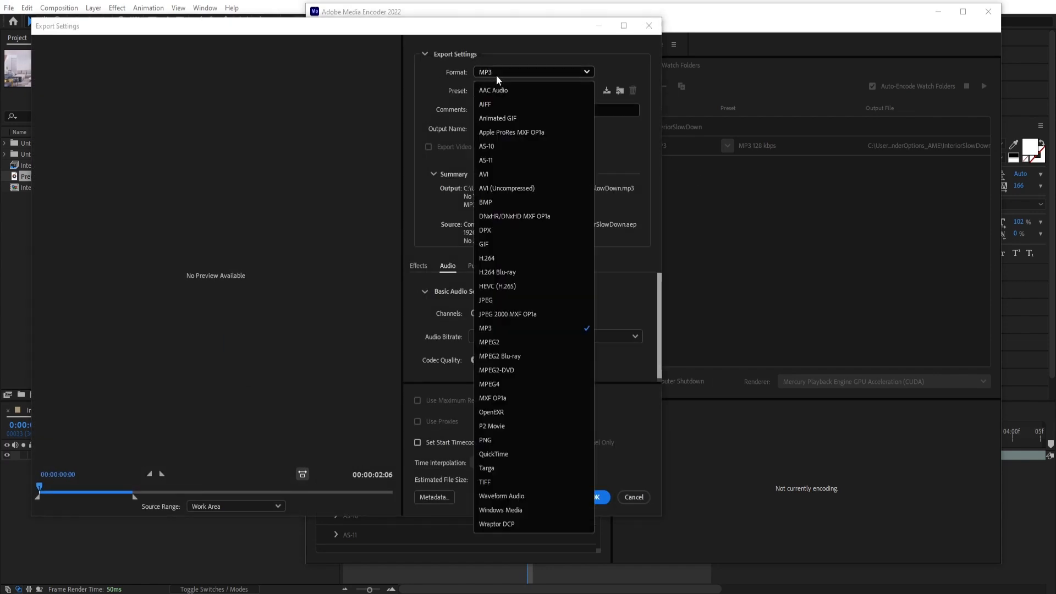
pyautogui.click(489, 259)
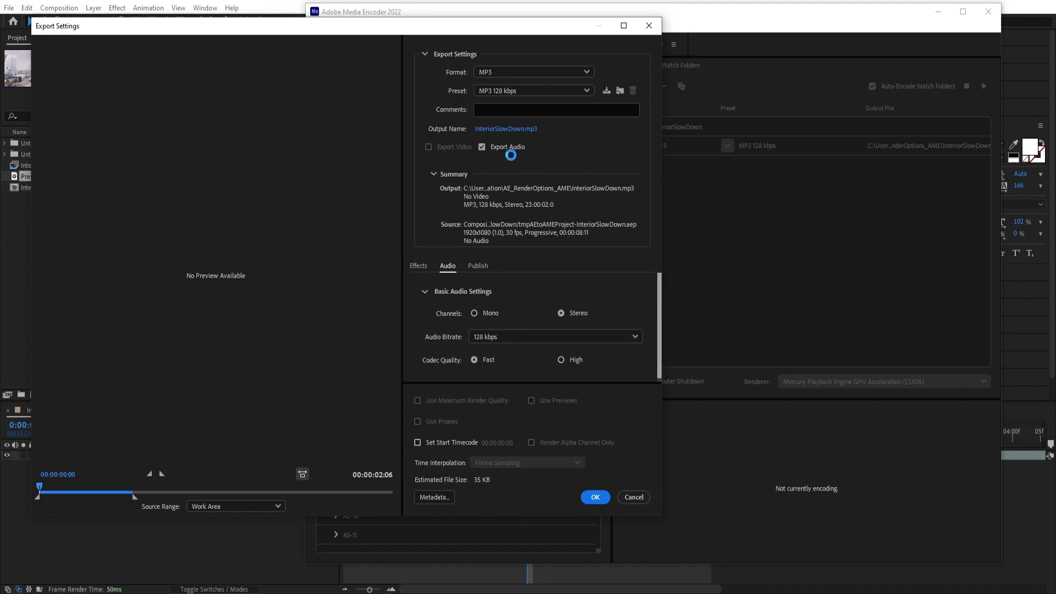
pyautogui.click(601, 501)
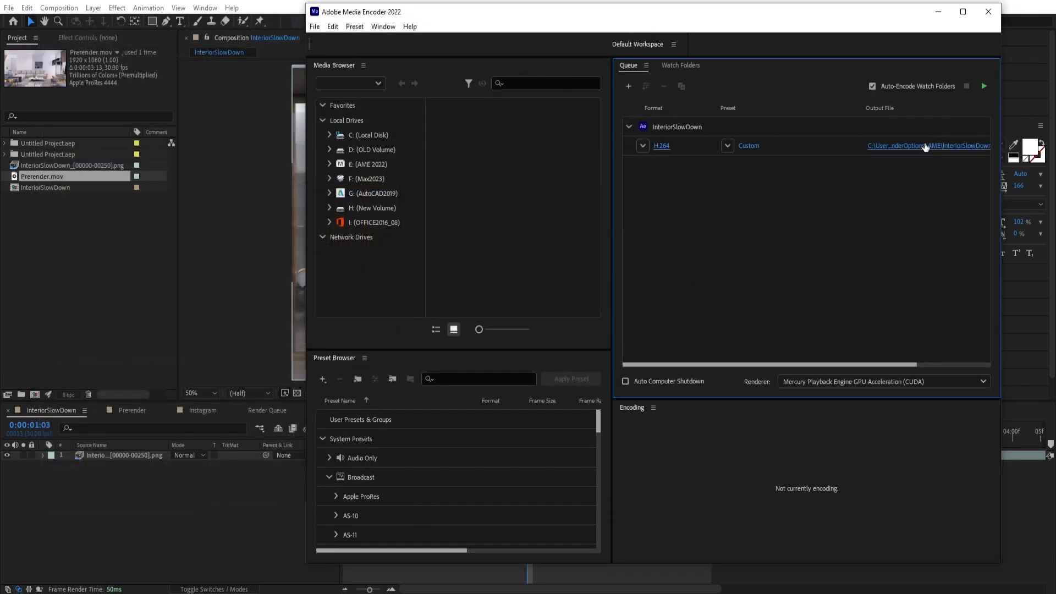
pyautogui.click(984, 86)
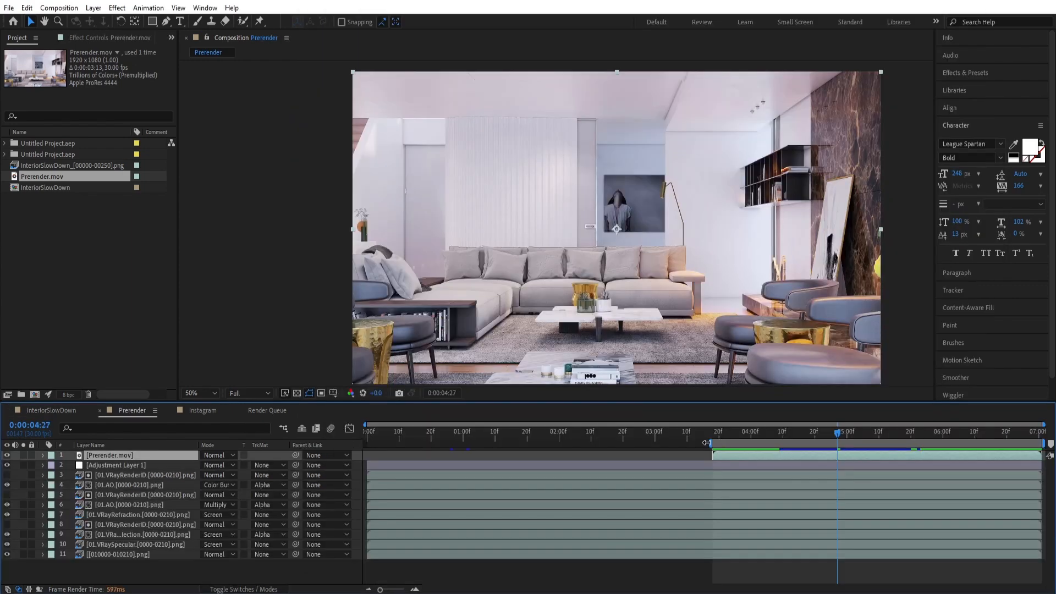
# Extend the Prerender composition's work area back to the start of the timeline in After Effects
pyautogui.moveTo(707, 443); pyautogui.dragTo(365, 443)
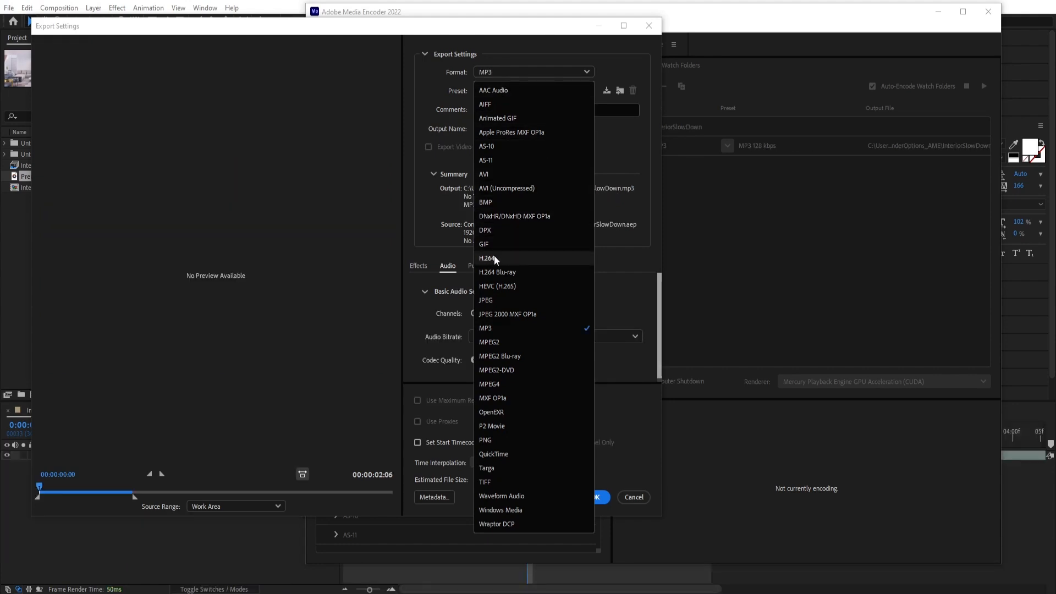
# Set InteriorSlowDown's Media Encoder export format to H.264 and enable Use Maximum Render Quality
pyautogui.click(488, 258)
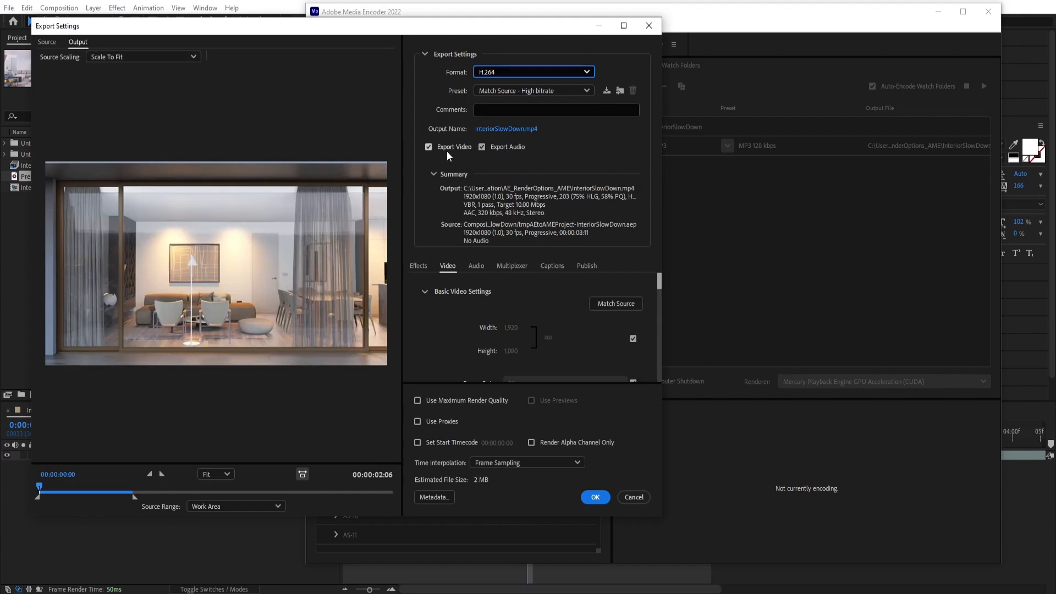
pyautogui.click(432, 400)
# Set the InteriorSlowDown export's target bitrate to 20 Mbps, then raise it to 35 Mbps
pyautogui.scroll(-5, 445, 293)
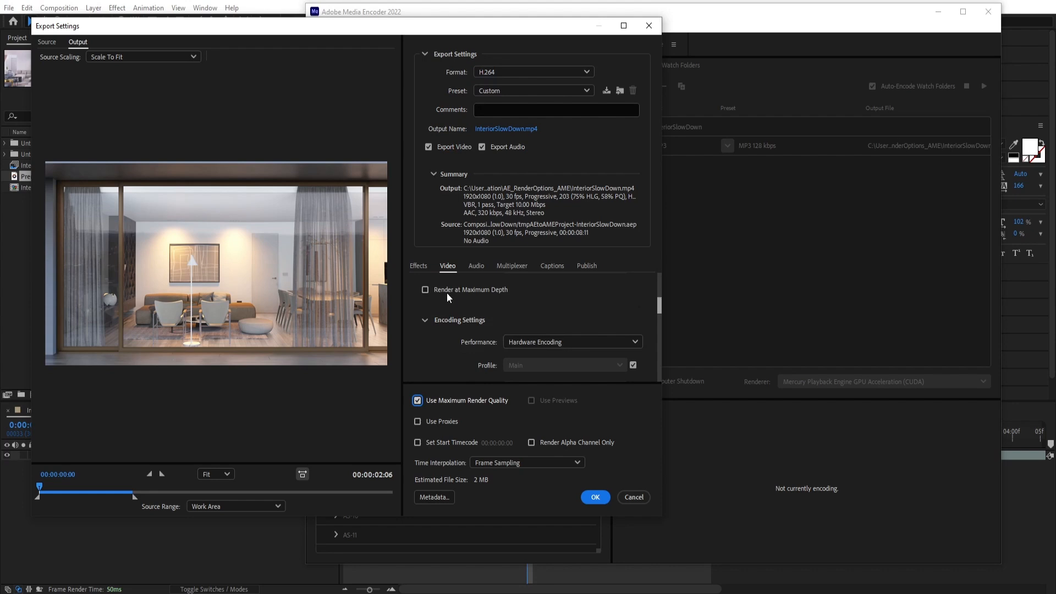
pyautogui.scroll(1, 444, 291)
pyautogui.scroll(-3, 412, 300)
pyautogui.scroll(3, 415, 305)
pyautogui.scroll(-4, 478, 303)
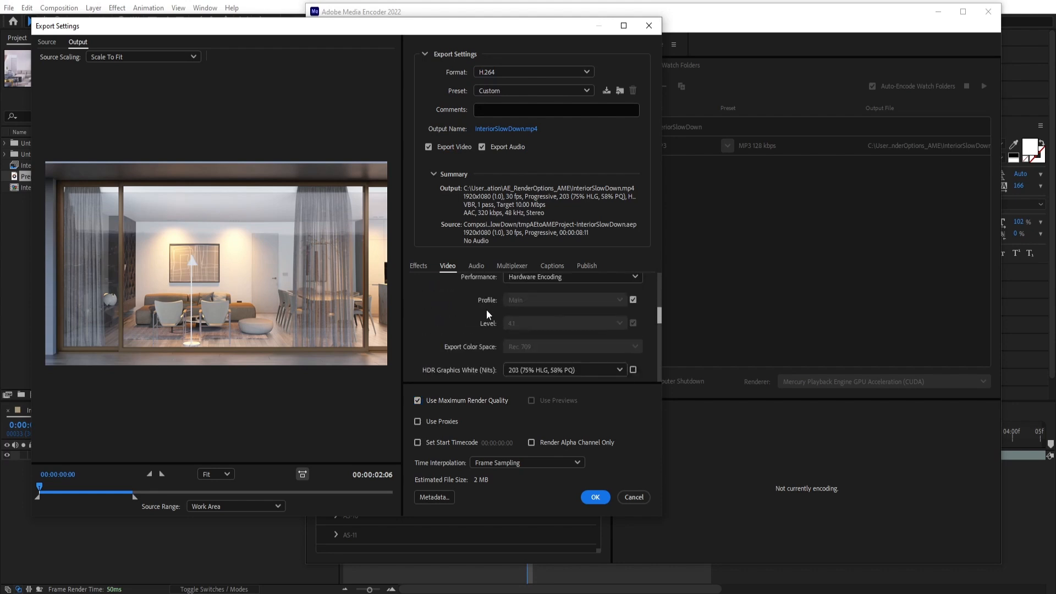
pyautogui.scroll(-5, 479, 309)
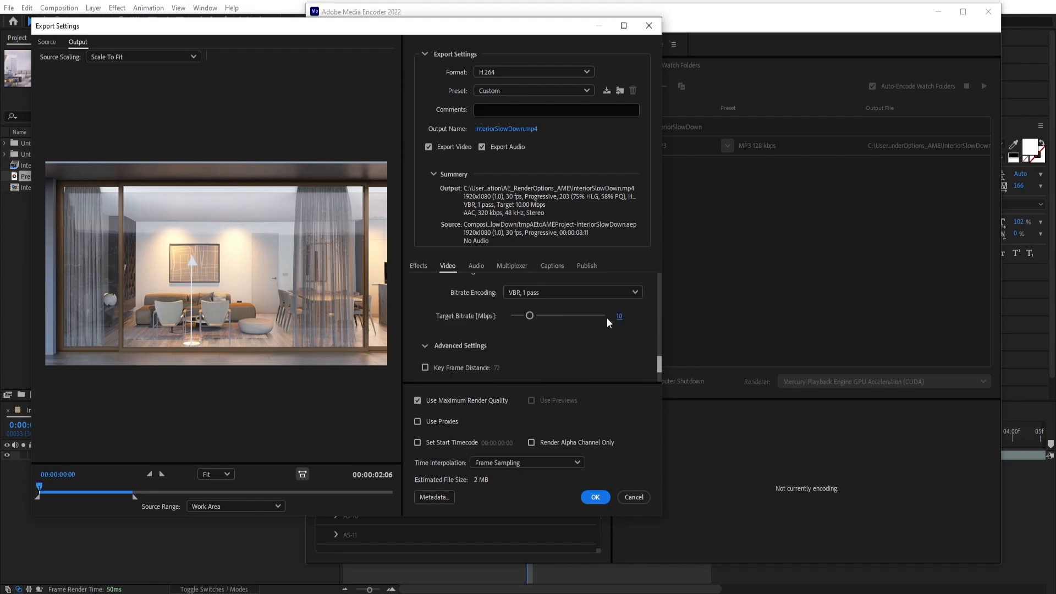
pyautogui.click(619, 316)
pyautogui.write('20')
pyautogui.press('Return')
pyautogui.click(620, 316)
pyautogui.write('35')
pyautogui.press('Return')
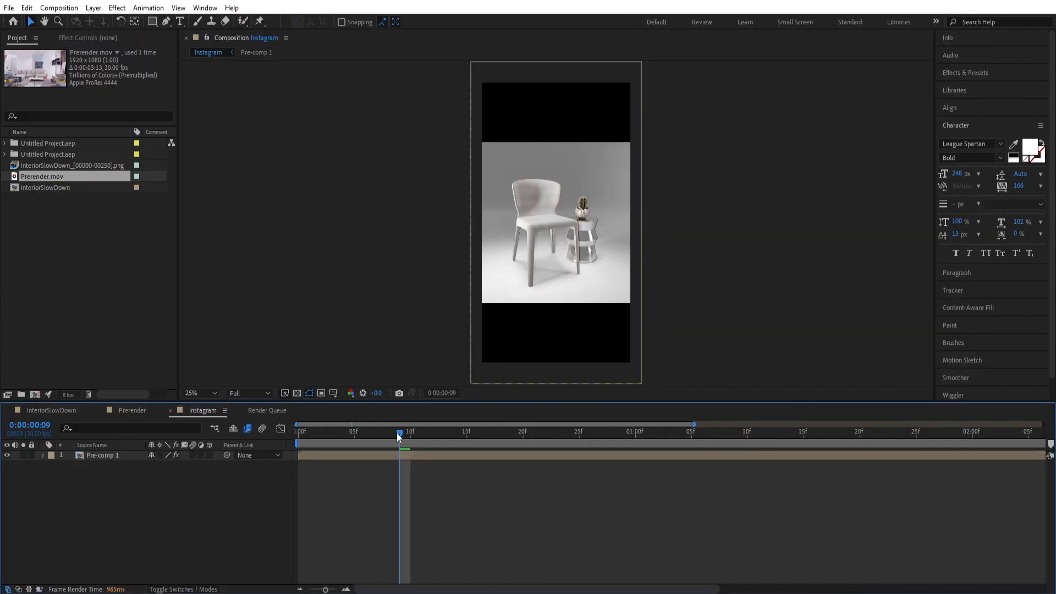
# Scrub through the Instagram composition and set its H.264 export's target bitrate to 8 Mbps in Adobe Media Encoder
pyautogui.moveTo(399, 435); pyautogui.dragTo(641, 438)
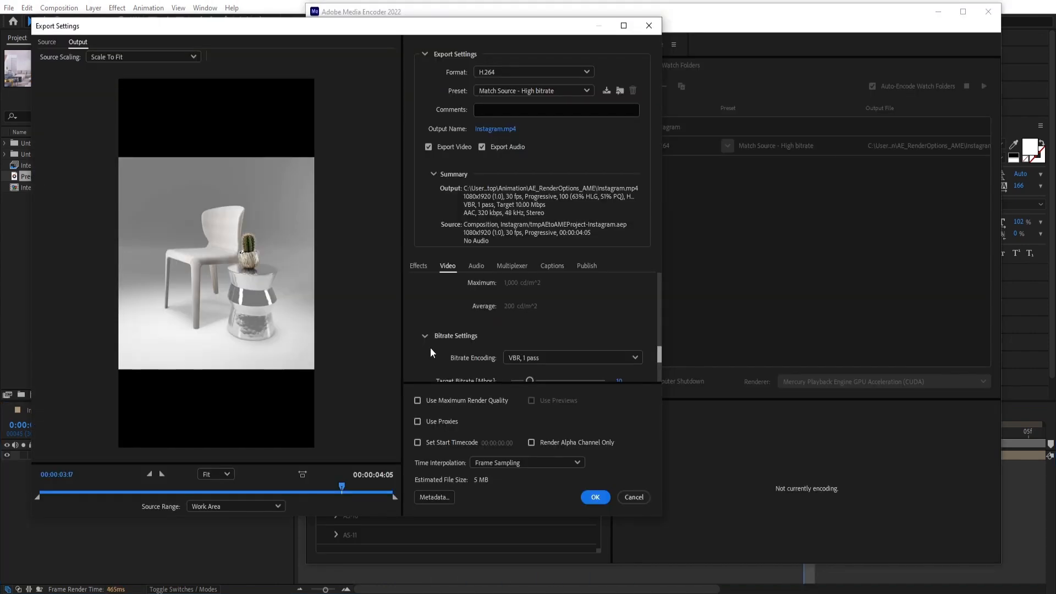
pyautogui.scroll(-3, 440, 341)
pyautogui.scroll(1, 550, 341)
pyautogui.click(619, 316)
pyautogui.write('8')
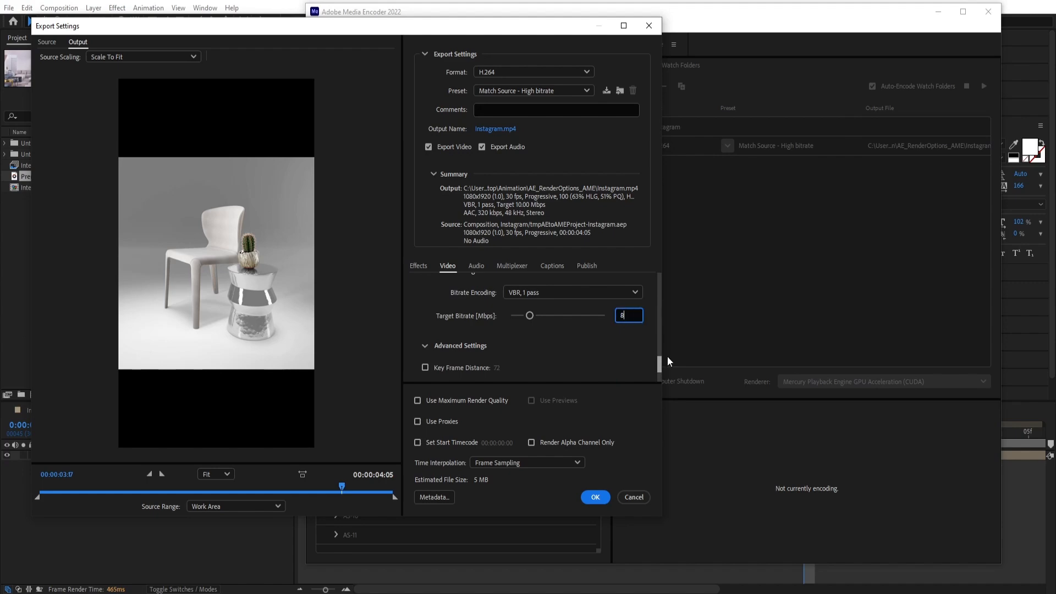
pyautogui.press('Return')
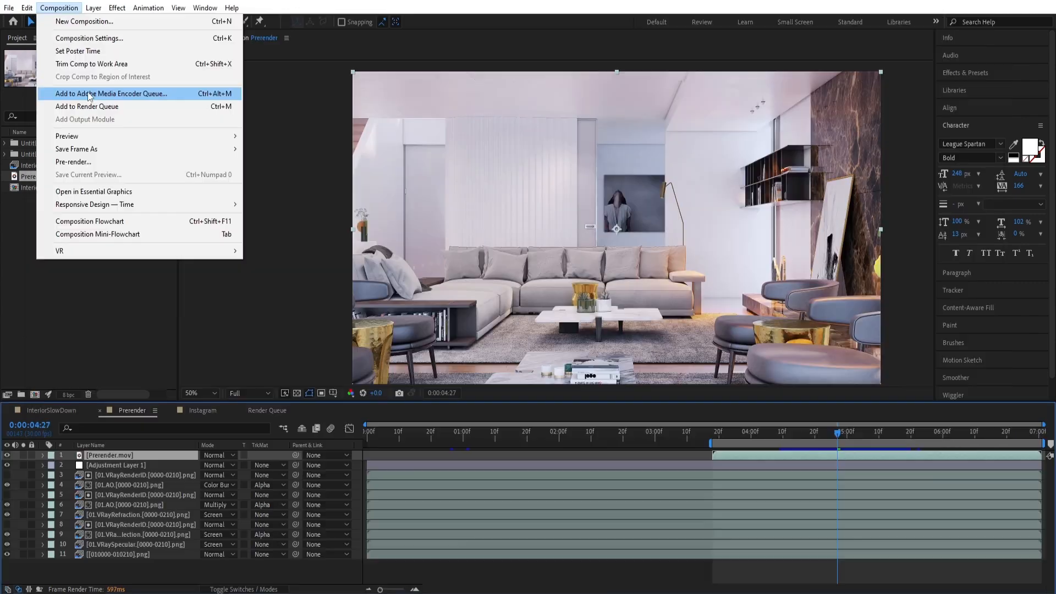
# Set the Prerender composition's Media Encoder export format to Apple ProRes MXF OP1a and enable Use Maximum Render Quality
pyautogui.click(640, 231)
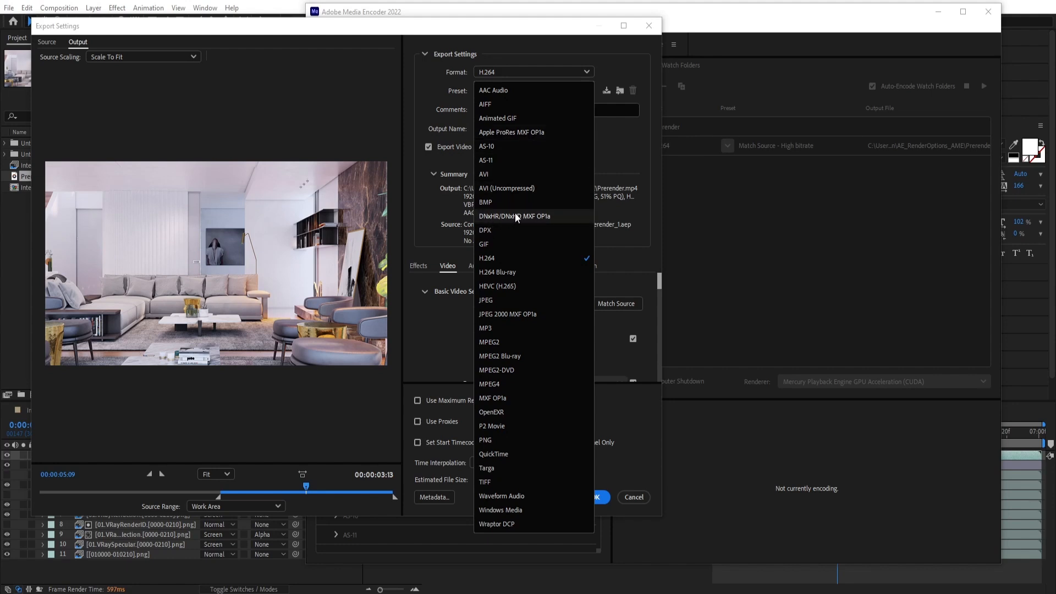
pyautogui.click(499, 133)
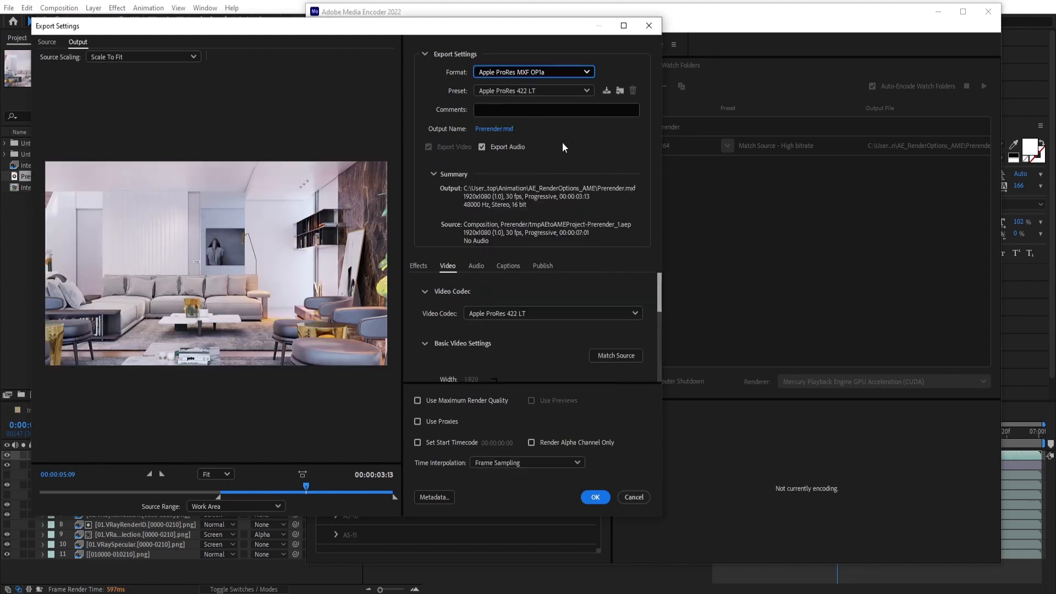
pyautogui.click(436, 402)
pyautogui.scroll(-3, 418, 325)
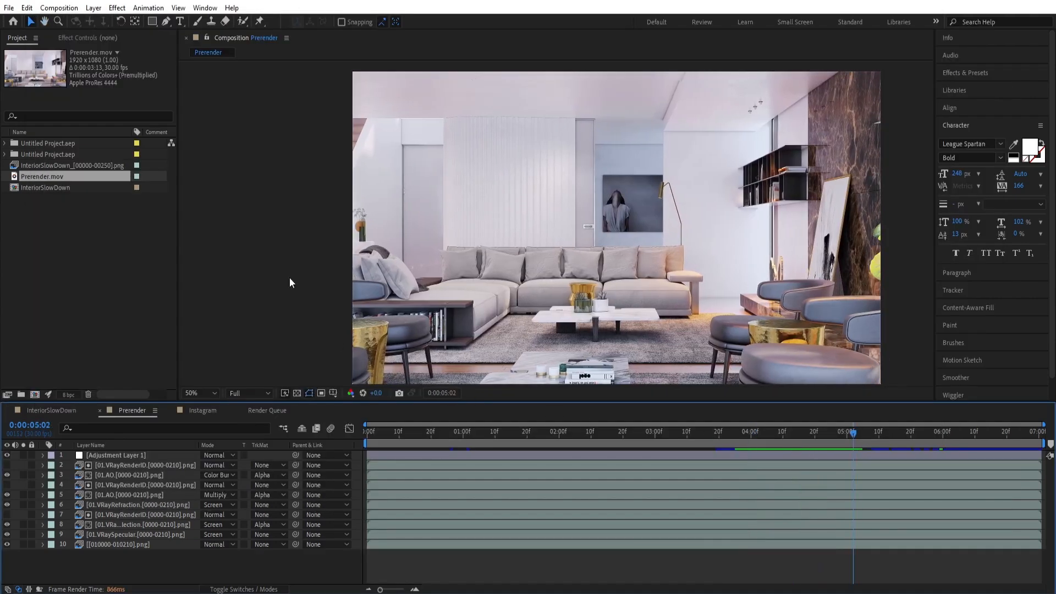
# Add the Prerender composition to the After Effects render queue and set its output module format to PNG Sequence
pyautogui.click(58, 7)
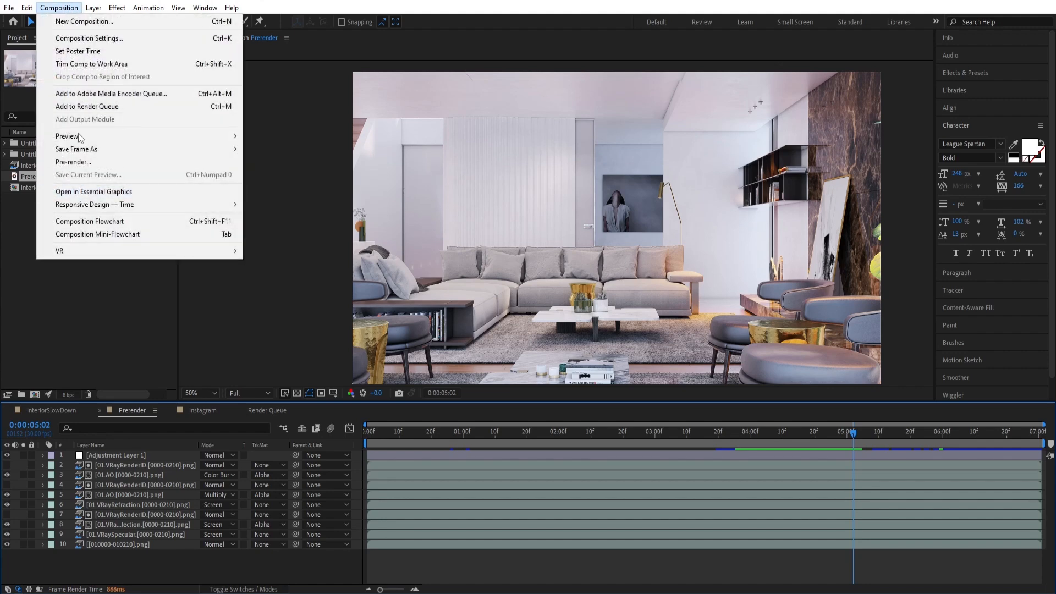
pyautogui.click(87, 106)
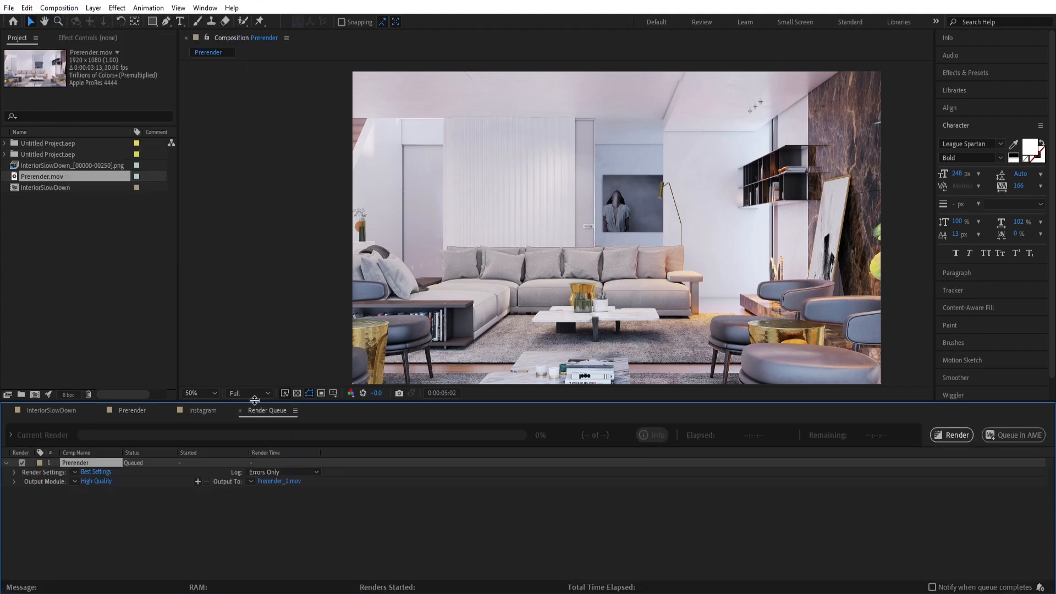
pyautogui.click(98, 480)
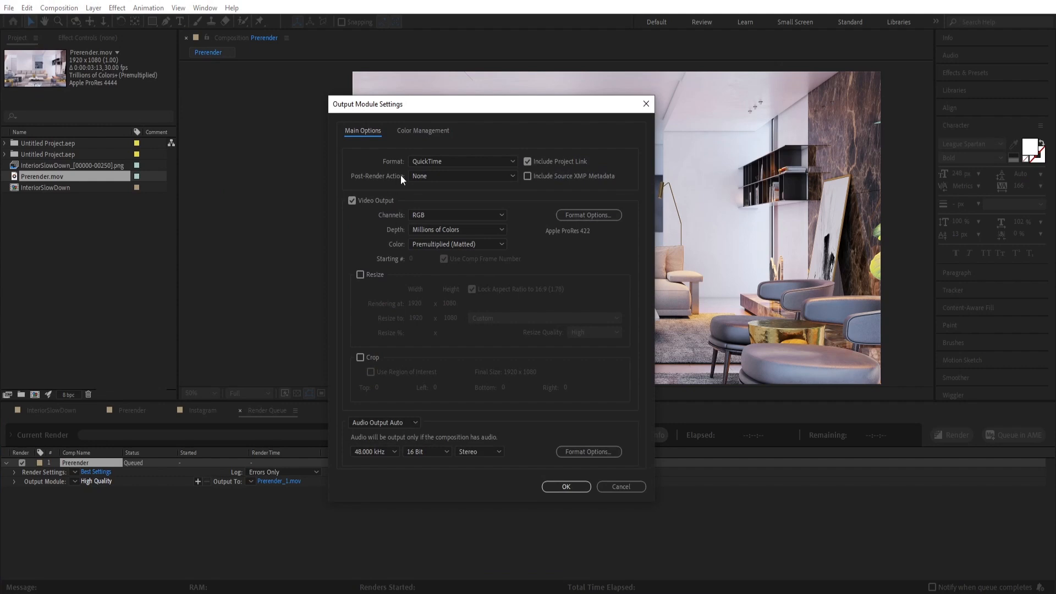
pyautogui.click(432, 159)
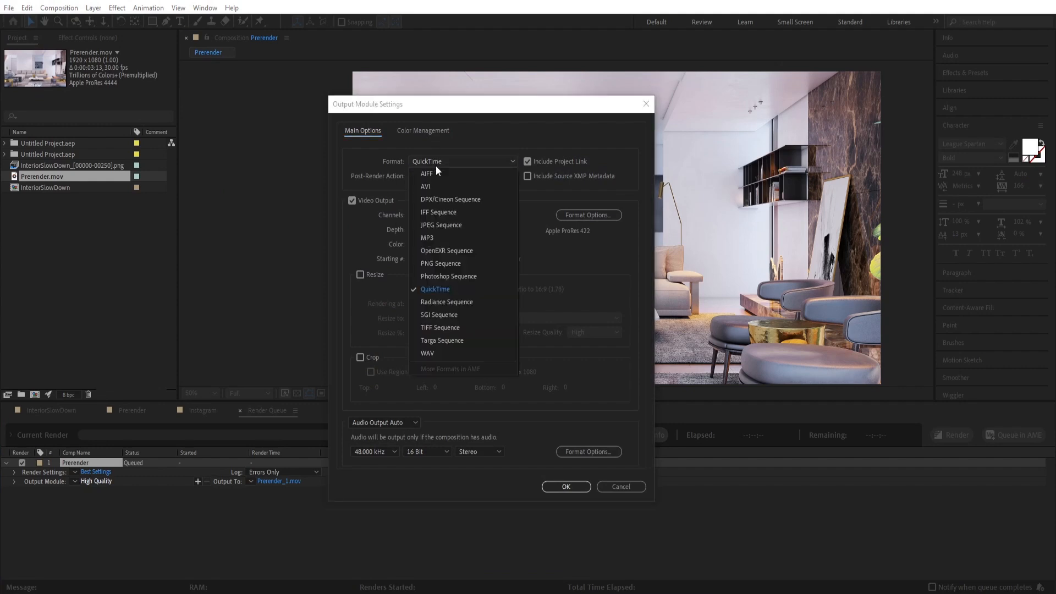
pyautogui.click(435, 265)
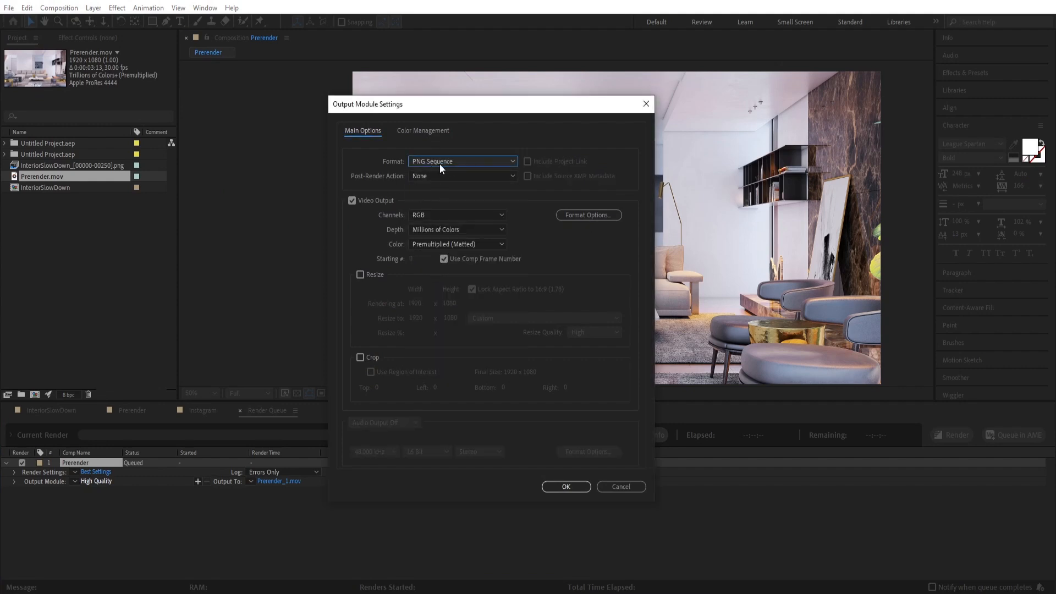
pyautogui.click(565, 486)
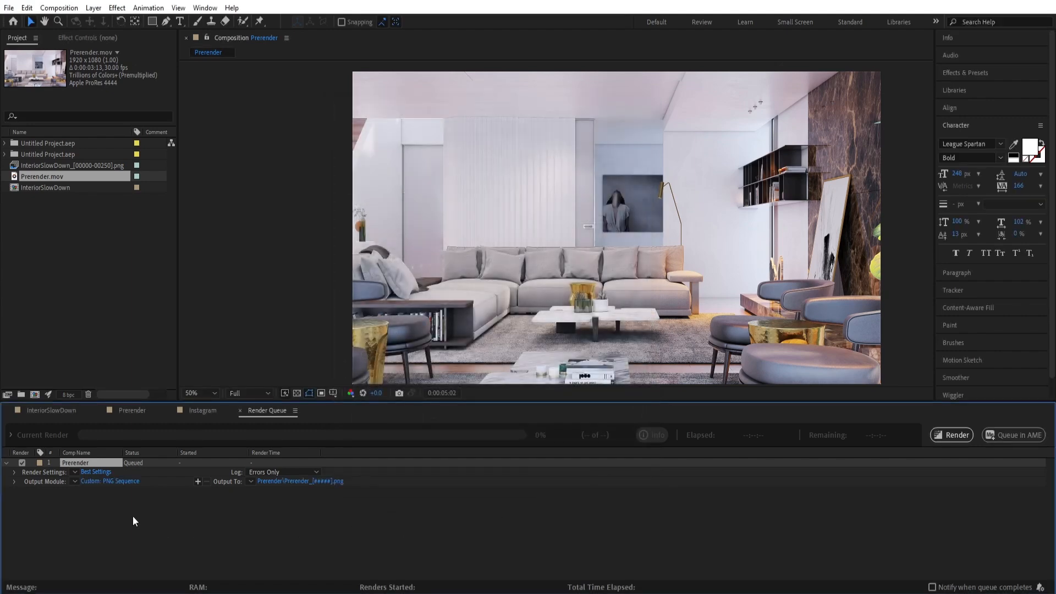
# Enable skipping of existing files in the queued Prerender composition's render settings
pyautogui.click(94, 471)
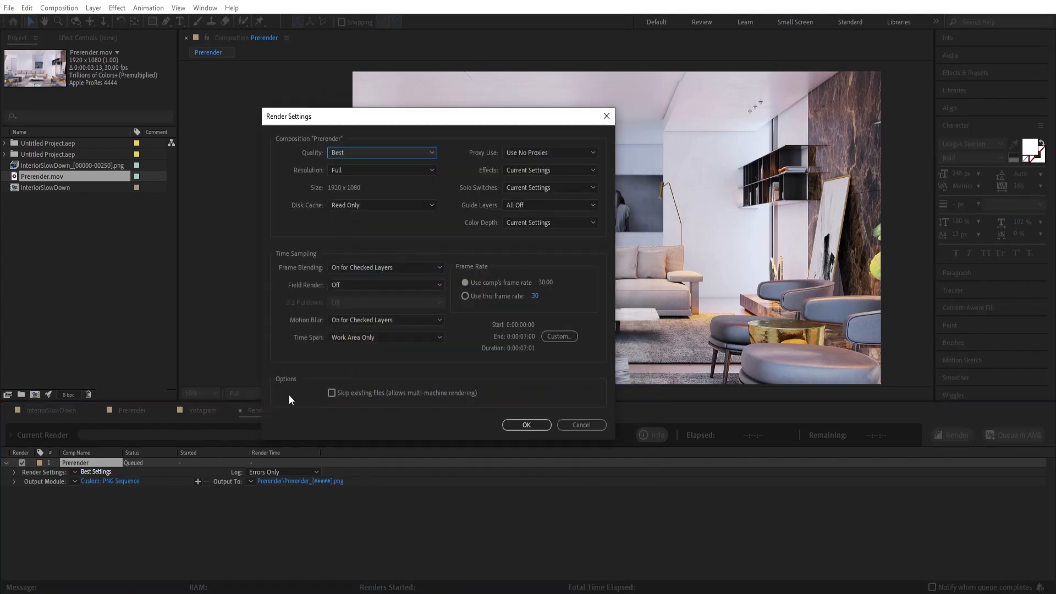
pyautogui.click(346, 392)
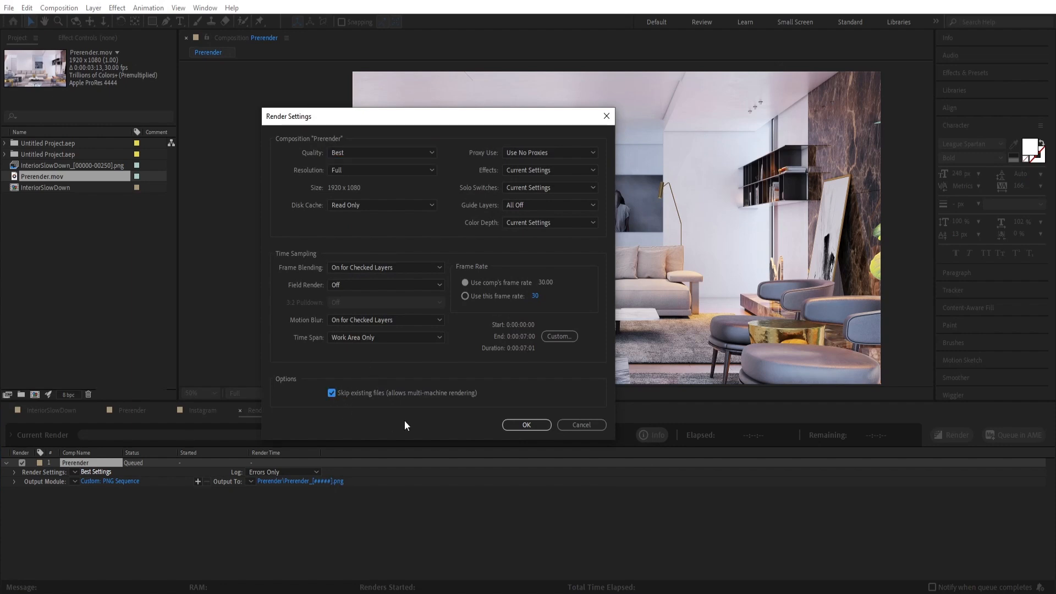
pyautogui.click(526, 424)
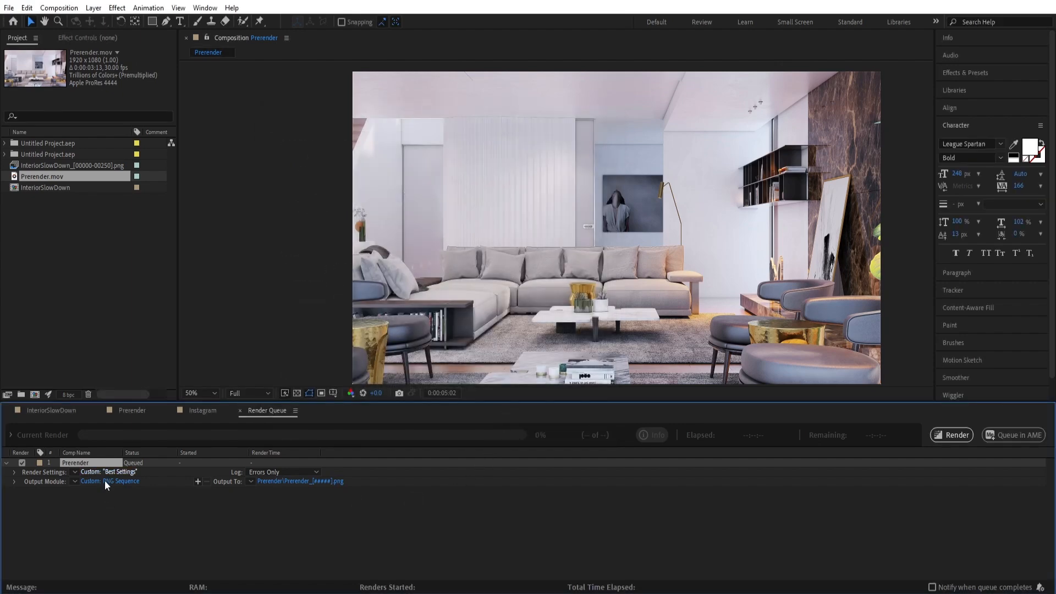
# Set the Prerender sequence output to INT01_[#####].png in the PNGs folder, without saving in a subfolder
pyautogui.click(282, 480)
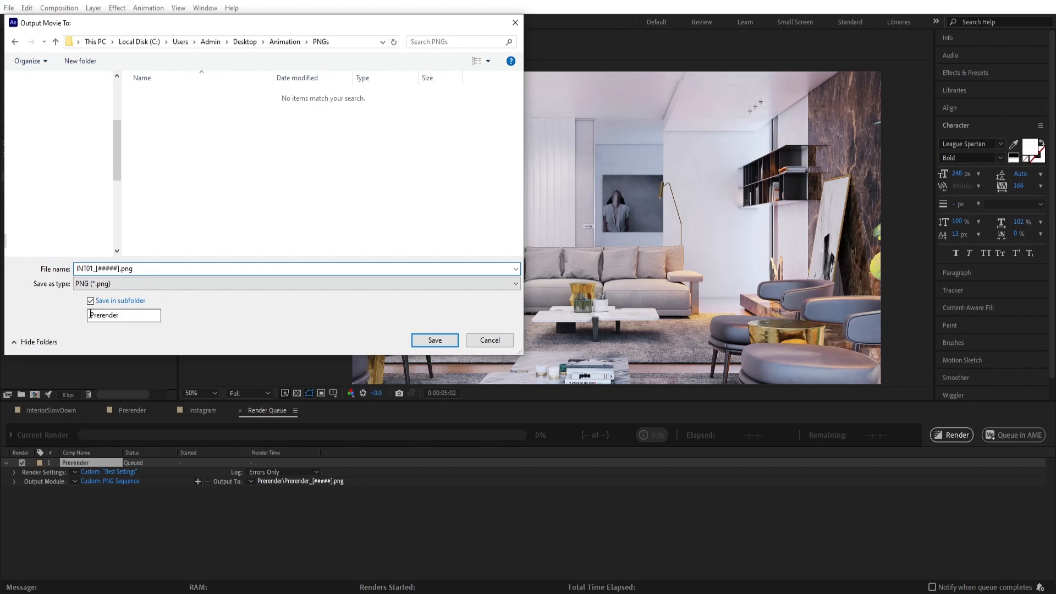
pyautogui.click(91, 302)
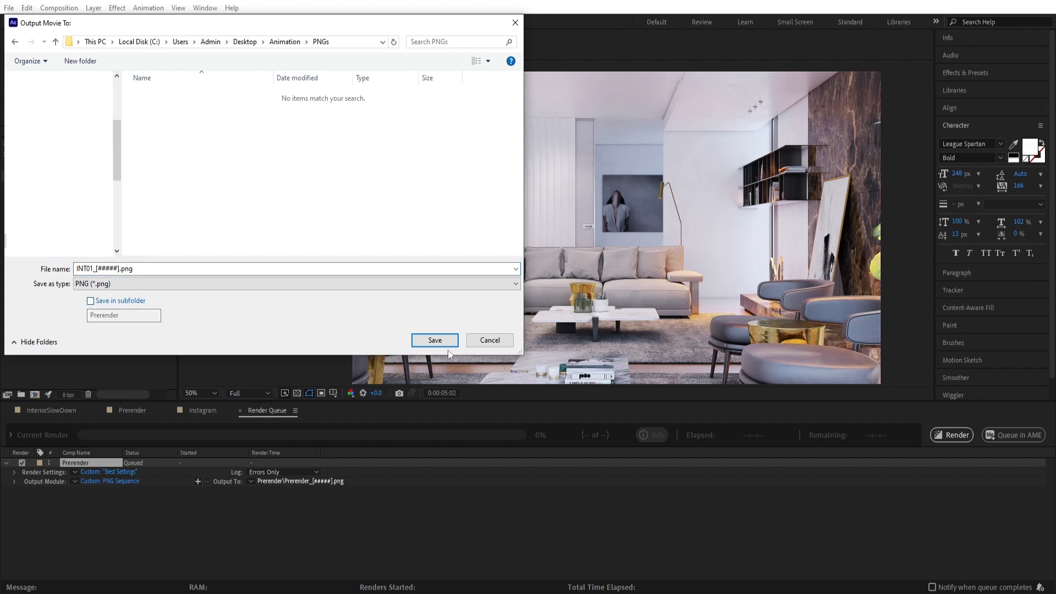
pyautogui.click(435, 341)
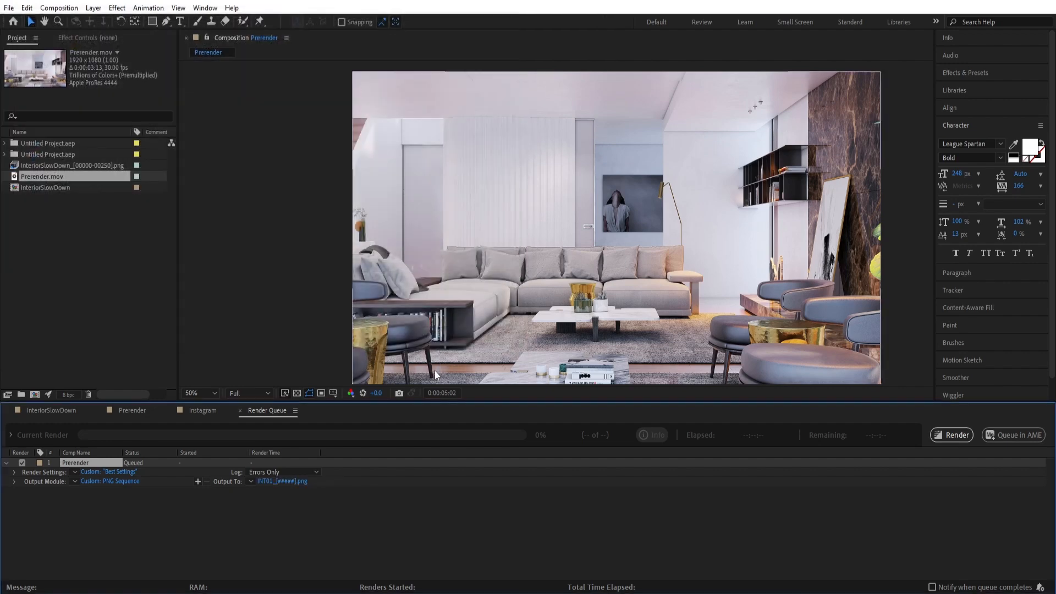
# Save the project and deselect the Prerender item in the render queue
pyautogui.click(9, 8)
pyautogui.click(31, 102)
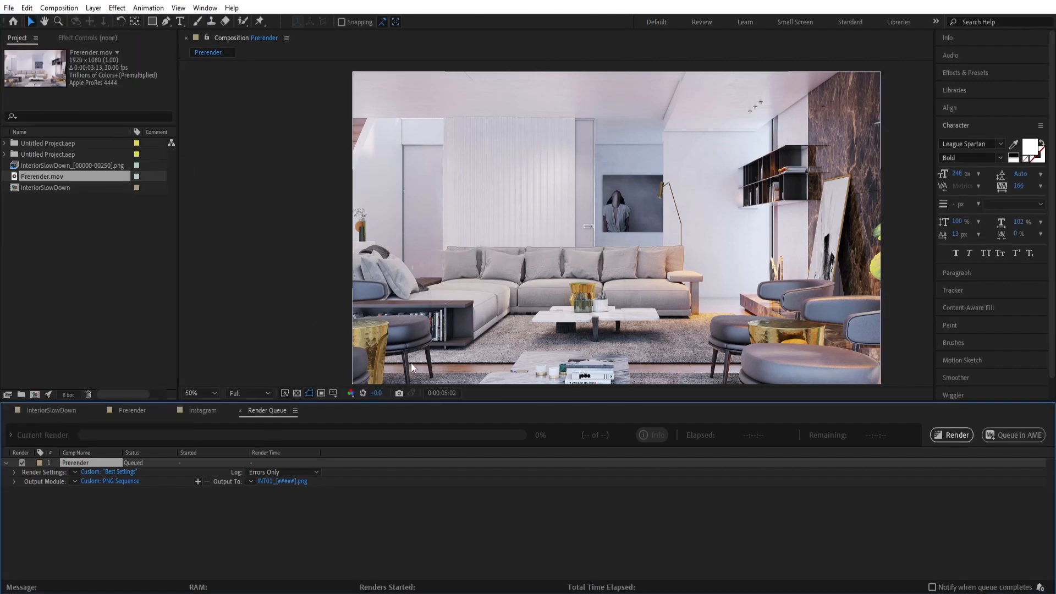
pyautogui.click(370, 497)
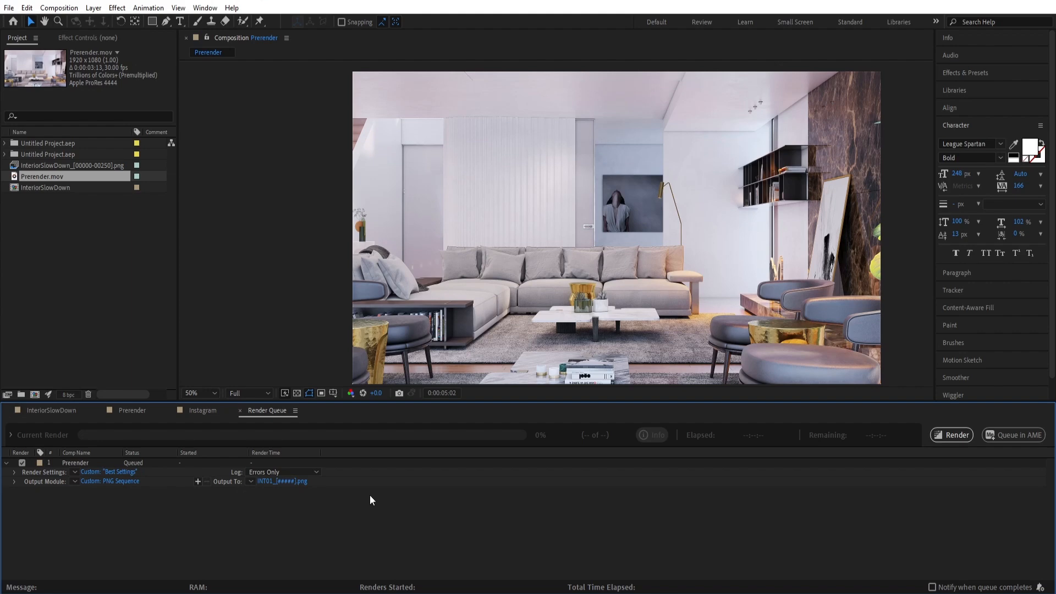
# Open a Command Prompt window by running cmd
pyautogui.press('super+r')
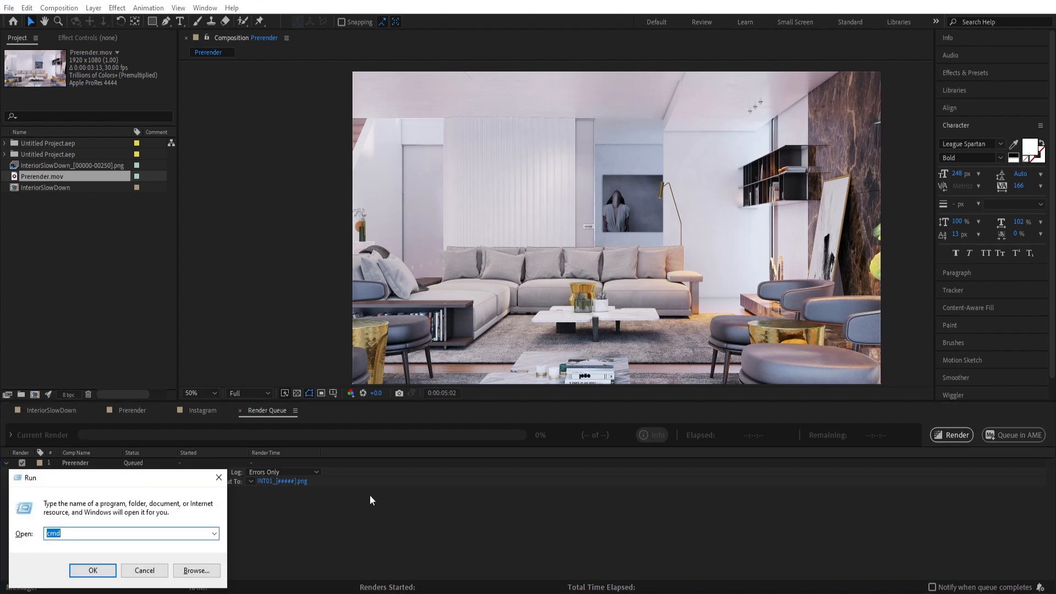
pyautogui.moveTo(72, 537); pyautogui.dragTo(41, 535)
pyautogui.write('cm')
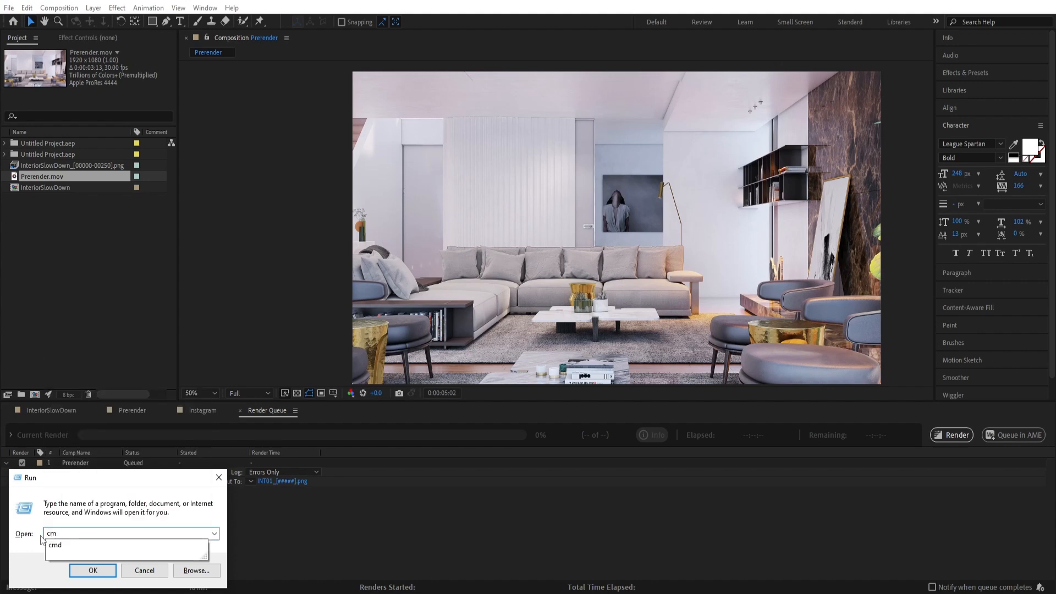
pyautogui.write('d')
pyautogui.click(92, 569)
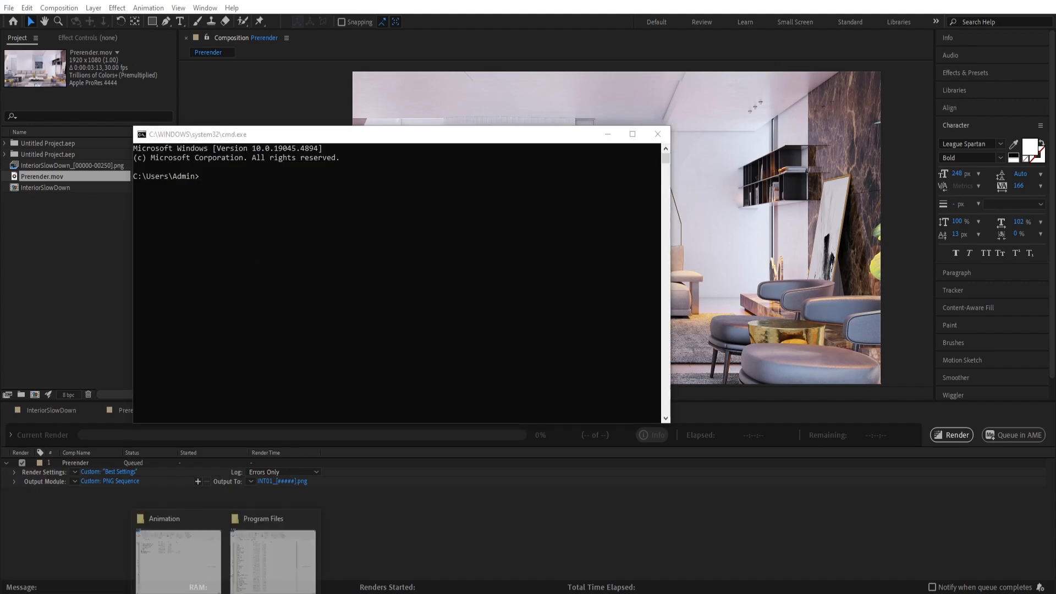
# Browse to Adobe\Adobe After Effects 2022\Support Files in the C: drive's Program Files folder and locate aerender.exe
pyautogui.click(272, 550)
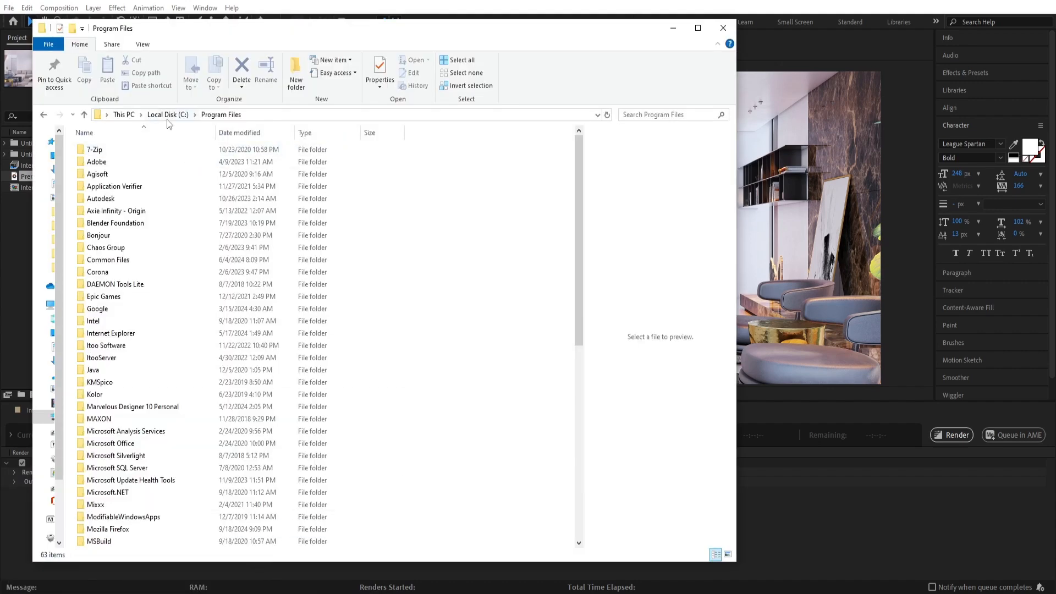
pyautogui.doubleClick(92, 164)
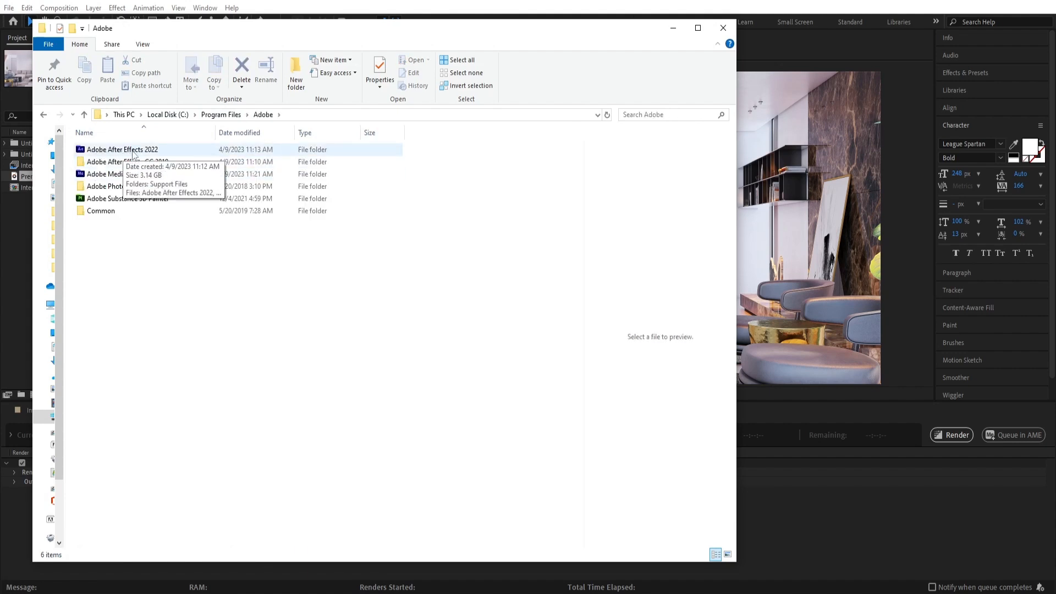
pyautogui.click(158, 151)
pyautogui.doubleClick(157, 152)
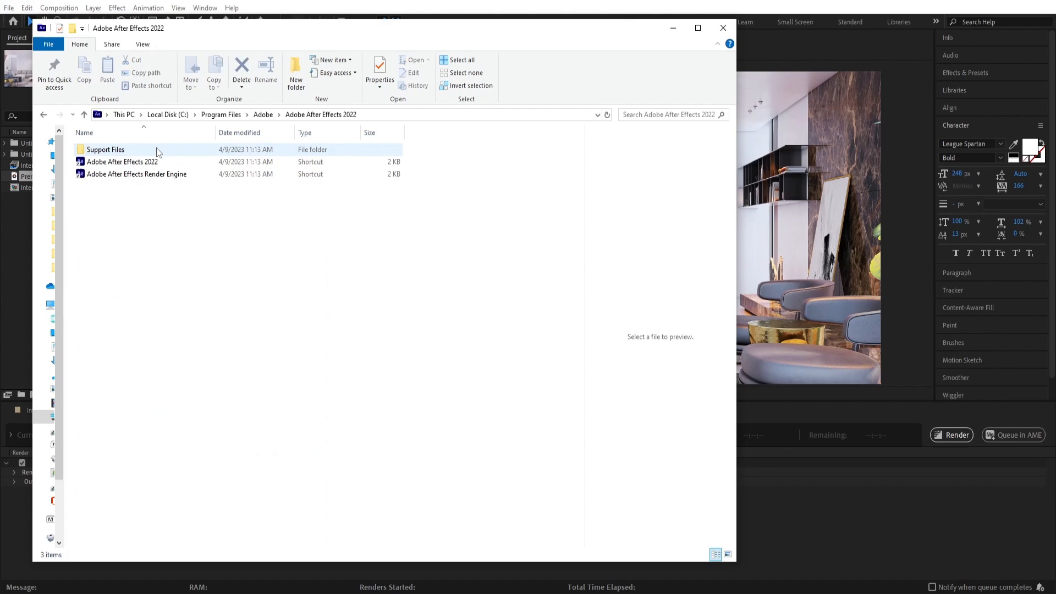
pyautogui.click(100, 152)
pyautogui.doubleClick(101, 151)
pyautogui.scroll(-8, 173, 364)
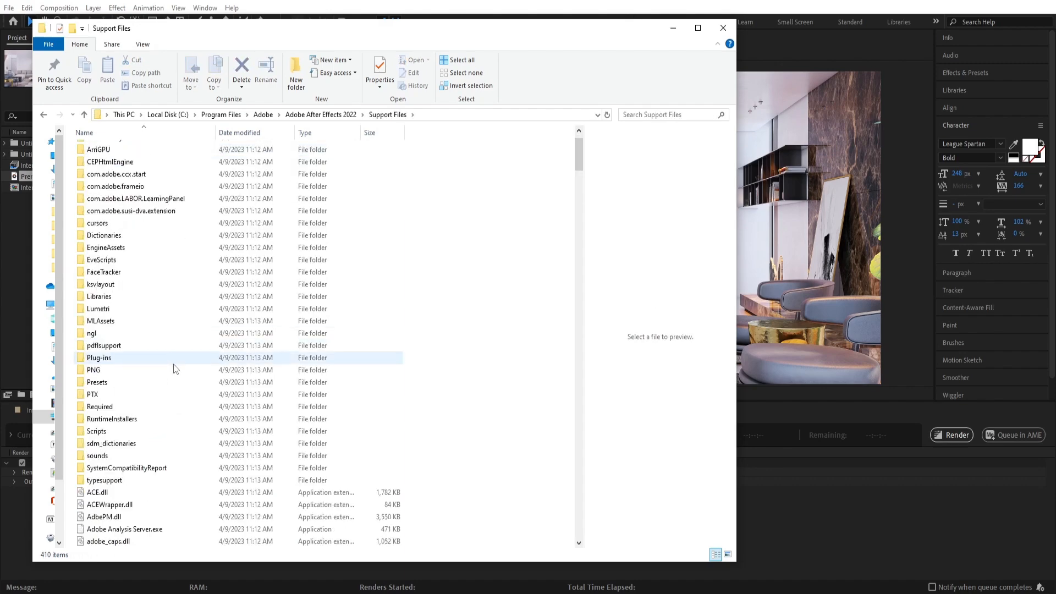
pyautogui.scroll(-6, 174, 363)
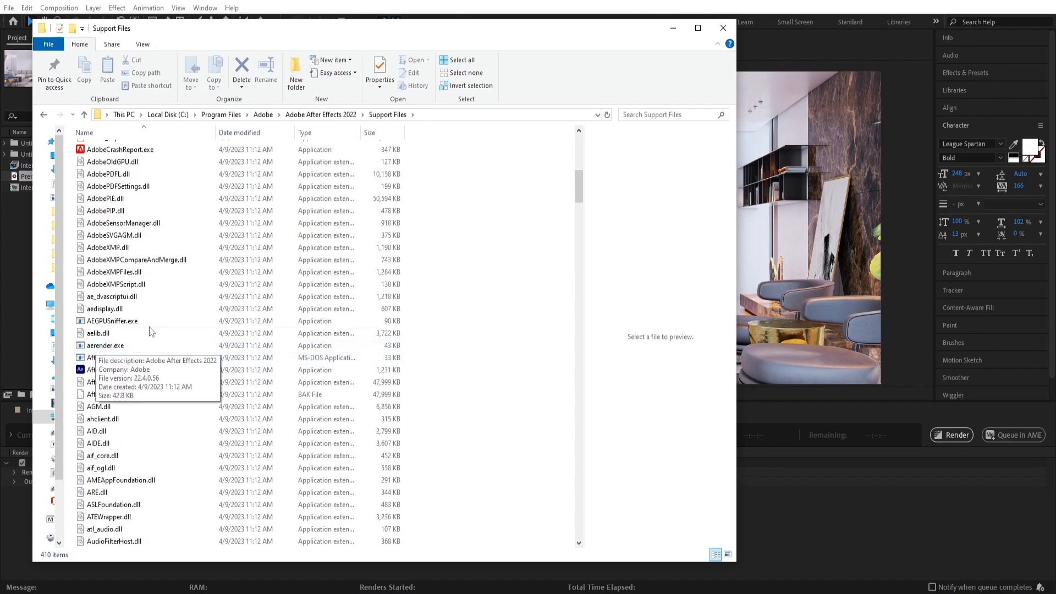
# Insert the full path of aerender.exe from the Support Files folder into the Command Prompt
pyautogui.moveTo(294, 28); pyautogui.dragTo(680, 32)
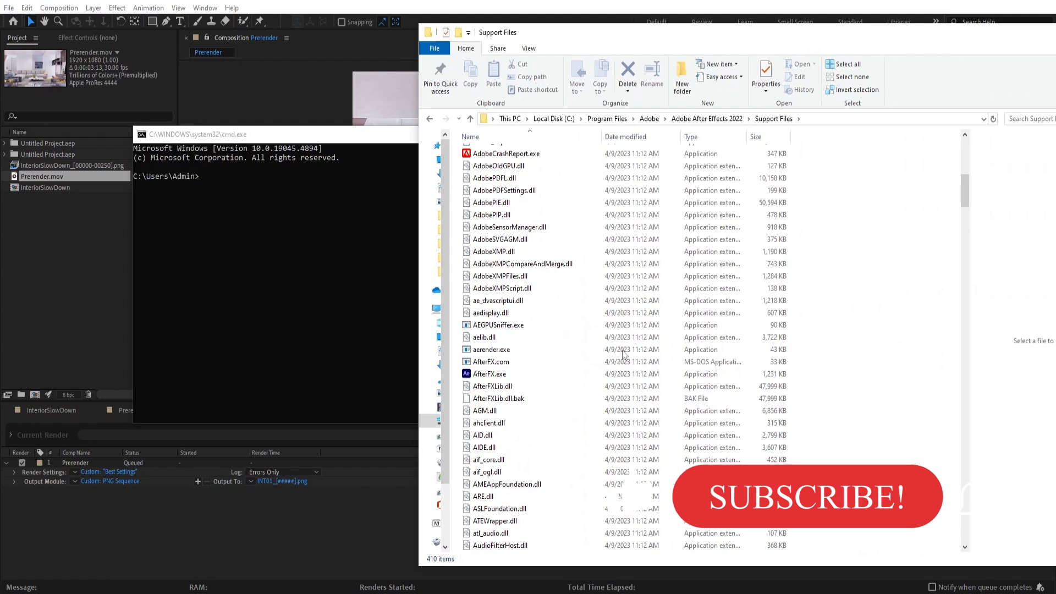
pyautogui.moveTo(483, 352); pyautogui.dragTo(246, 194)
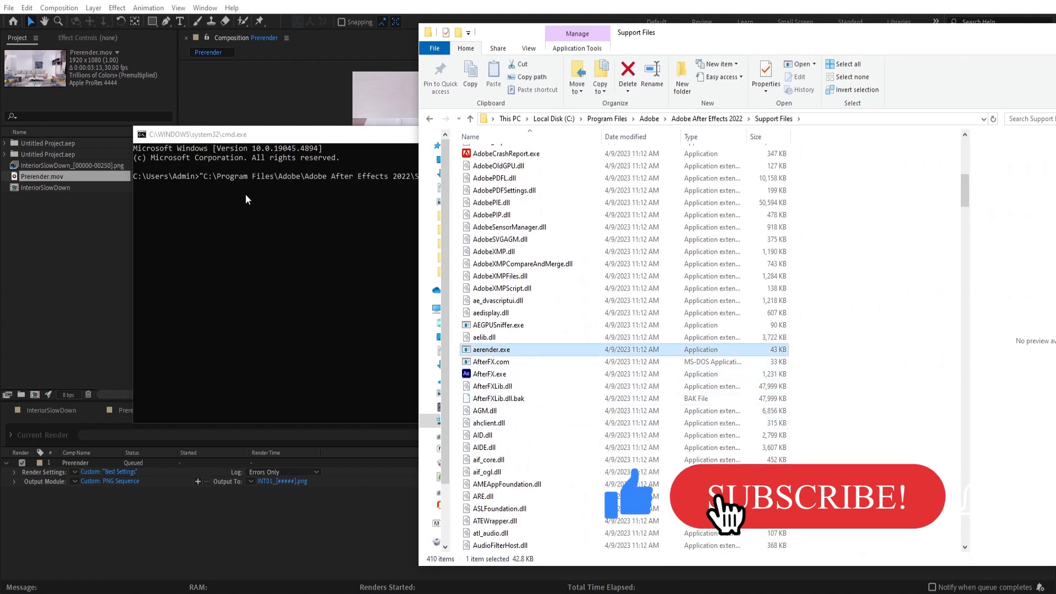
pyautogui.moveTo(370, 136); pyautogui.dragTo(334, 129)
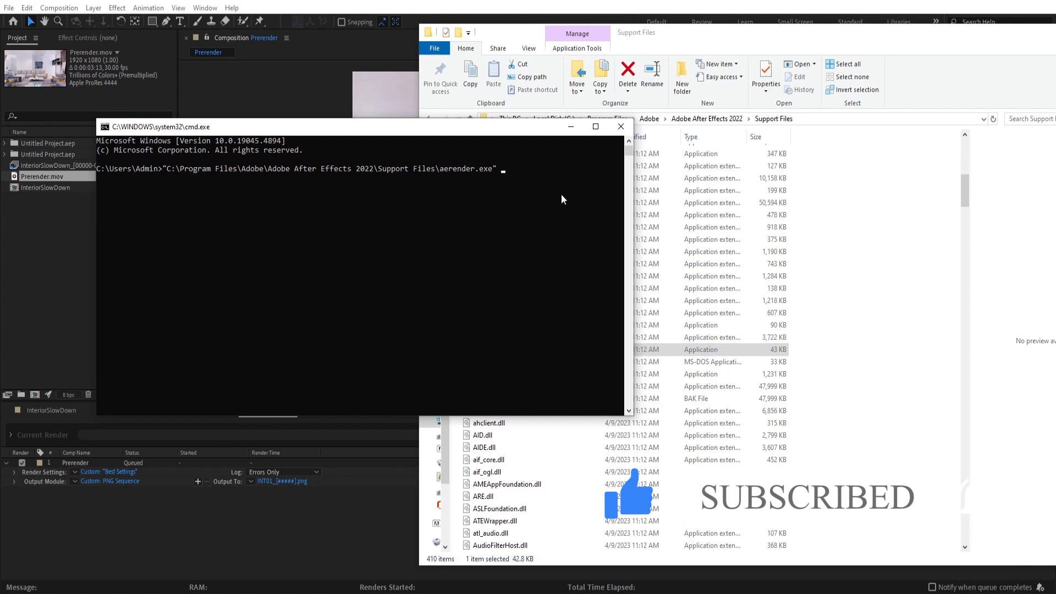
# Append the -project argument and the path of AE_RenderOptions.aep from the Animation folder to the aerender command
pyautogui.write('project')
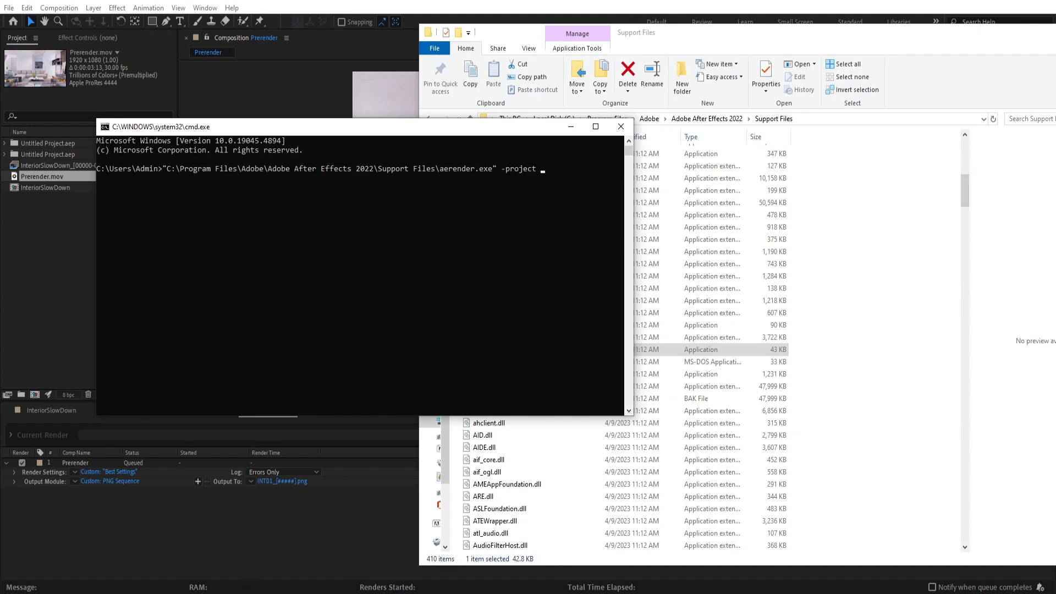
pyautogui.click(172, 570)
pyautogui.moveTo(309, 5); pyautogui.dragTo(775, 55)
pyautogui.click(550, 233)
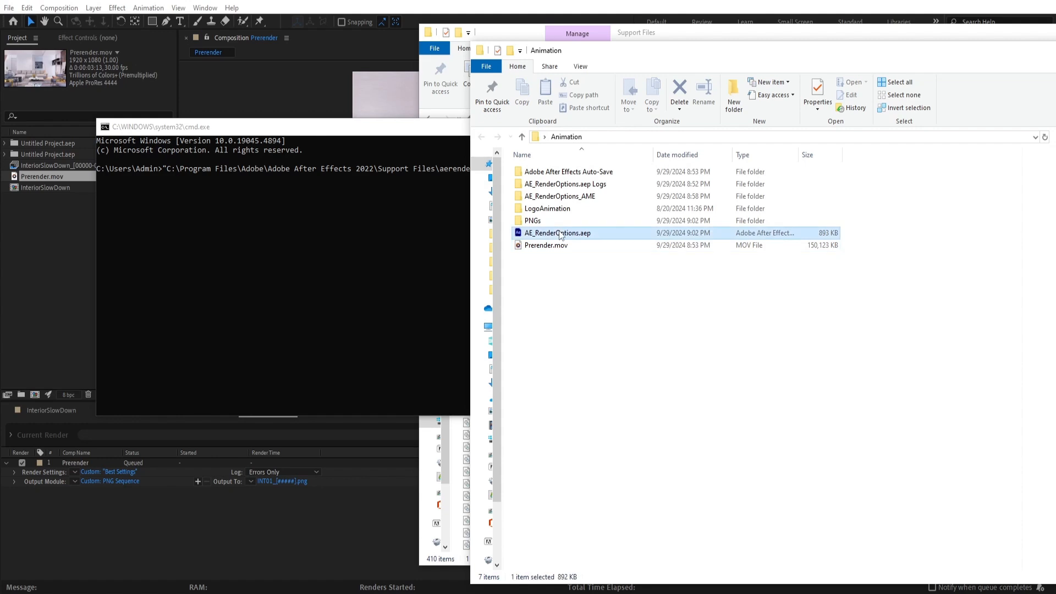
pyautogui.moveTo(551, 236); pyautogui.dragTo(273, 210)
pyautogui.moveTo(290, 130)
pyautogui.mouseDown()
pyautogui.moveTo(269, 132)
pyautogui.moveTo(288, 129)
pyautogui.mouseUp()
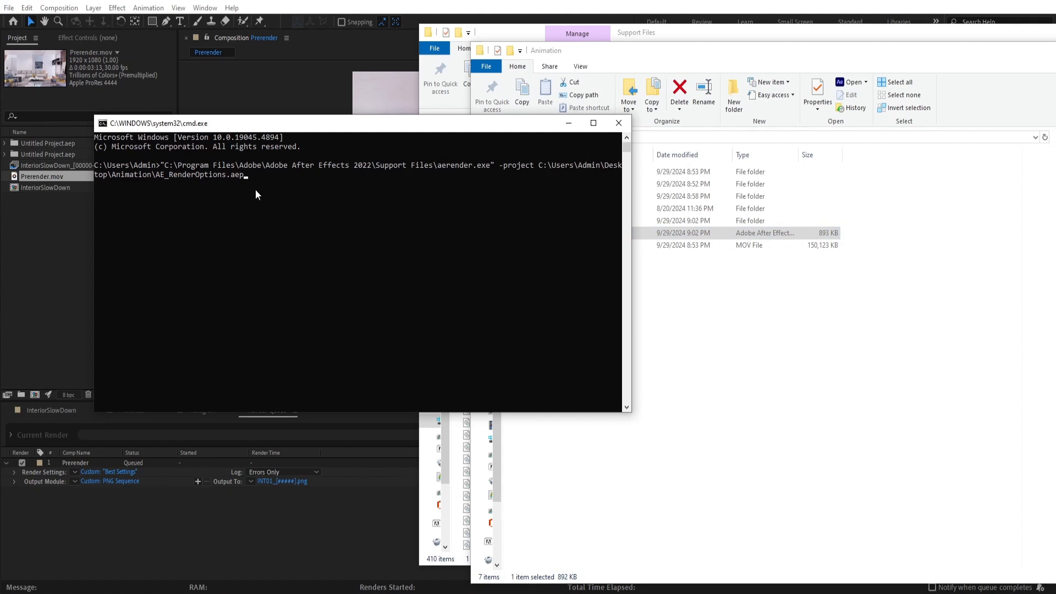
# Copy the complete aerender command into a second Command Prompt window and run it in both windows
pyautogui.moveTo(252, 180); pyautogui.dragTo(163, 171)
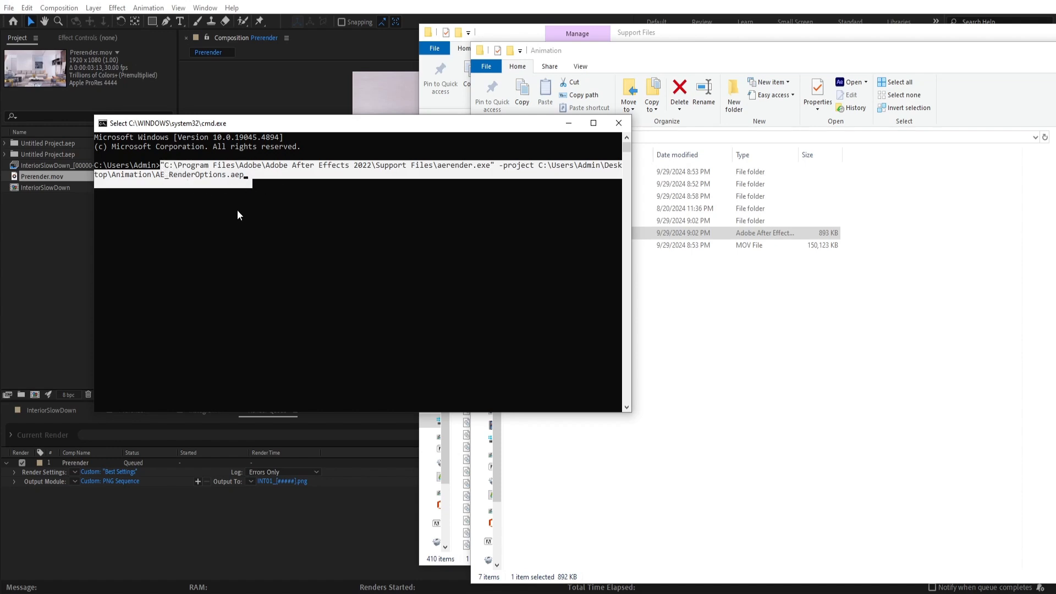
pyautogui.hotkey('ctrl', 'c')
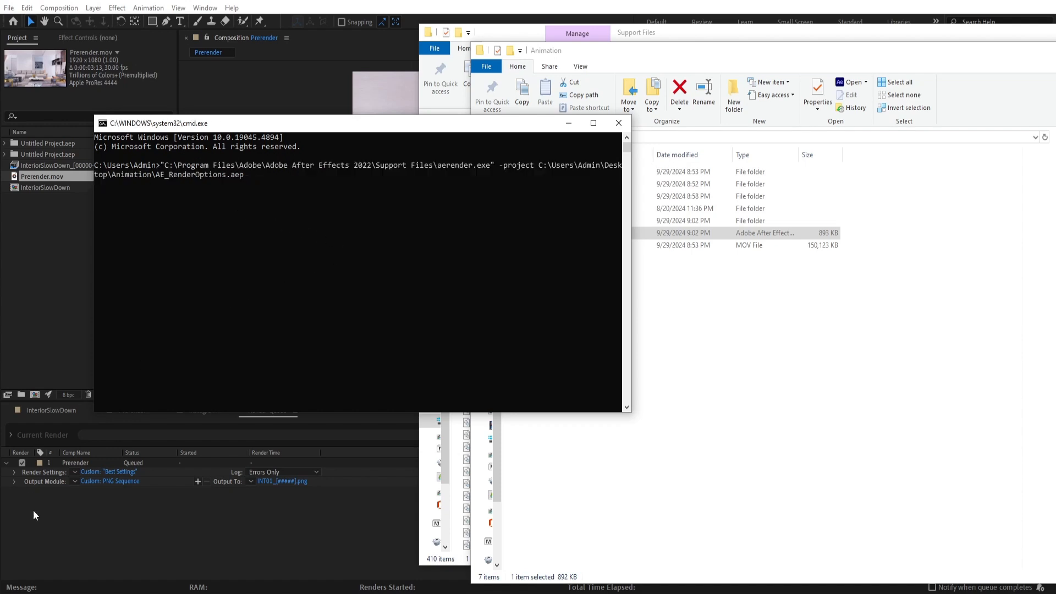
pyautogui.press('super+r')
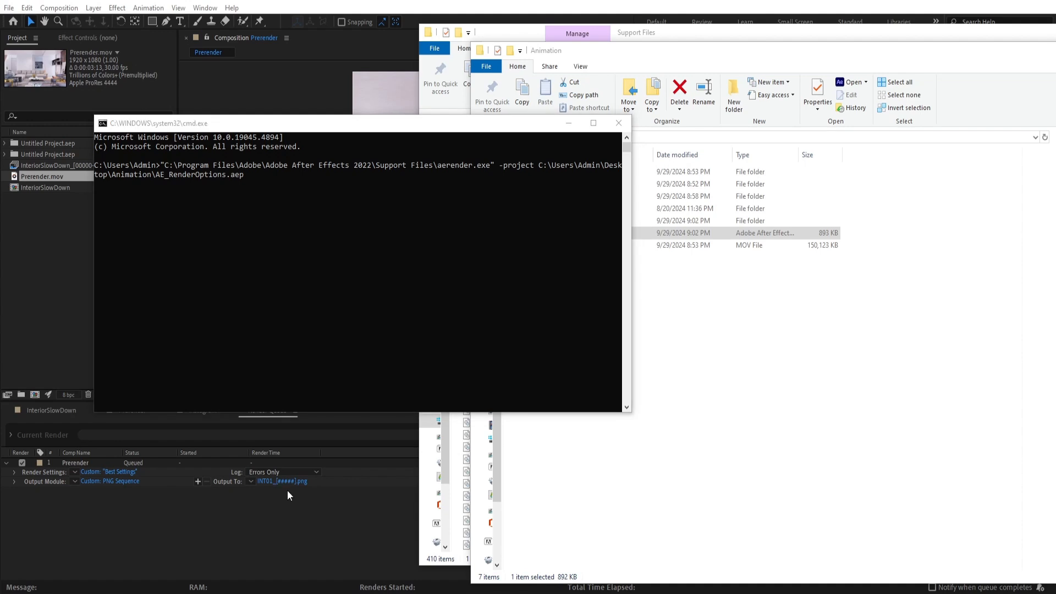
pyautogui.click(92, 570)
pyautogui.moveTo(292, 12); pyautogui.dragTo(630, 206)
pyautogui.hotkey('ctrl', 'v')
pyautogui.press('Return')
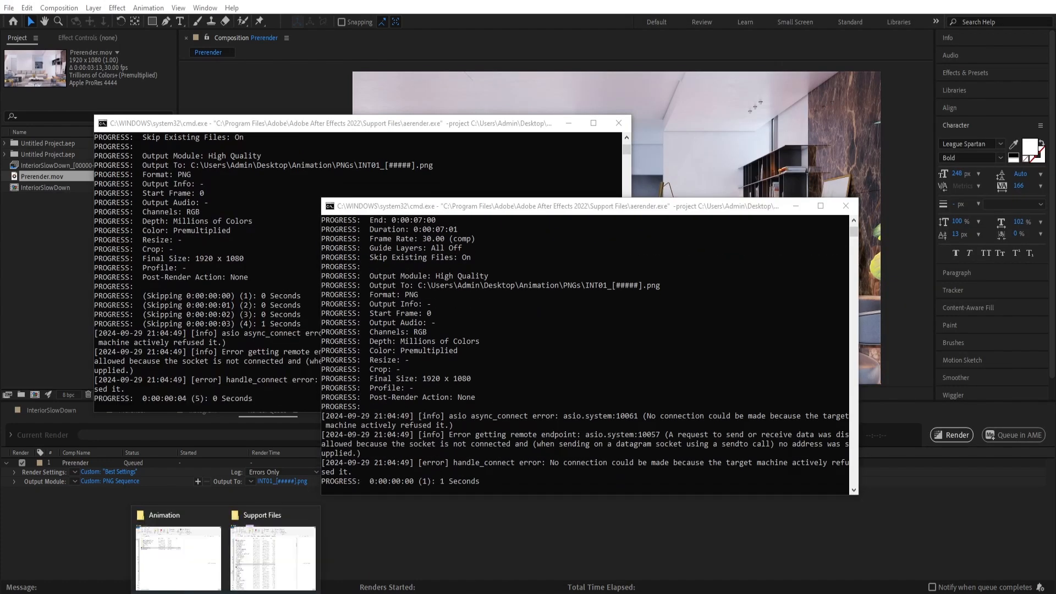
# Examine the rendered INT01 frames in the Animation folder's PNGs subfolder while both render instances run
pyautogui.click(190, 567)
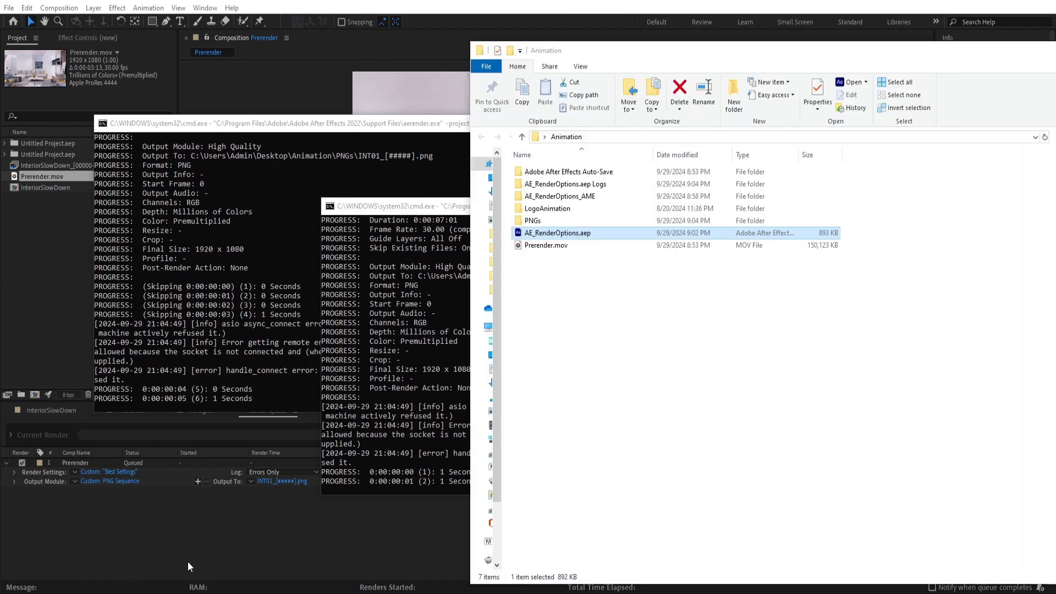
pyautogui.doubleClick(533, 221)
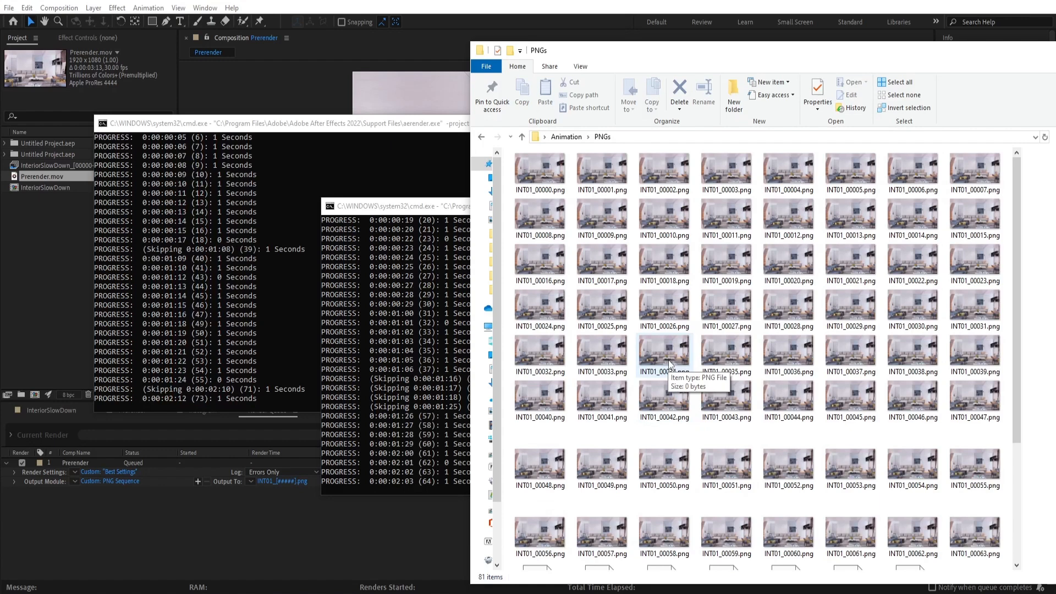
pyautogui.scroll(-3, 680, 363)
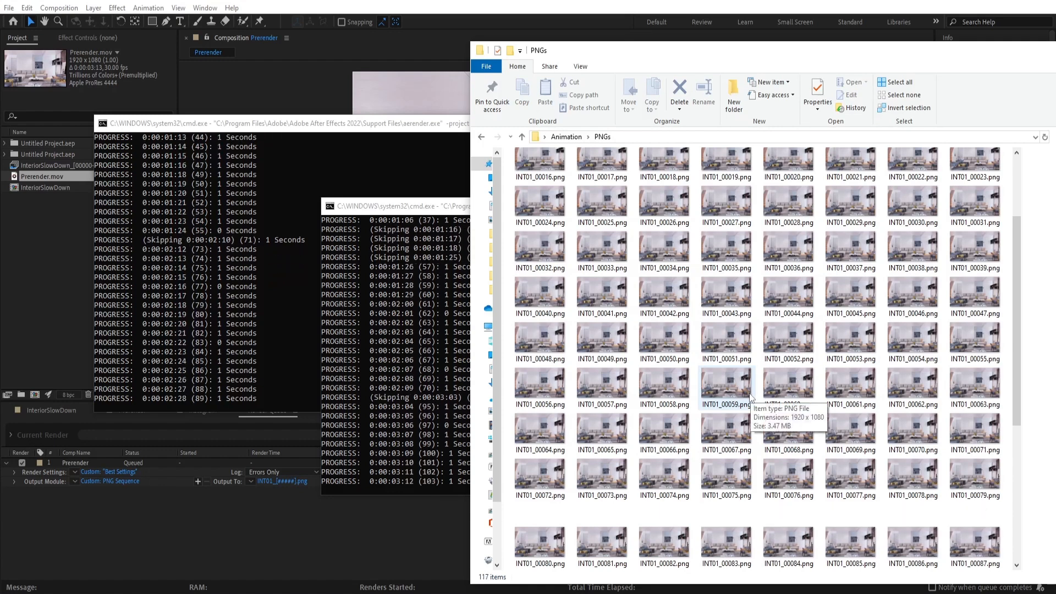
pyautogui.scroll(-5, 750, 396)
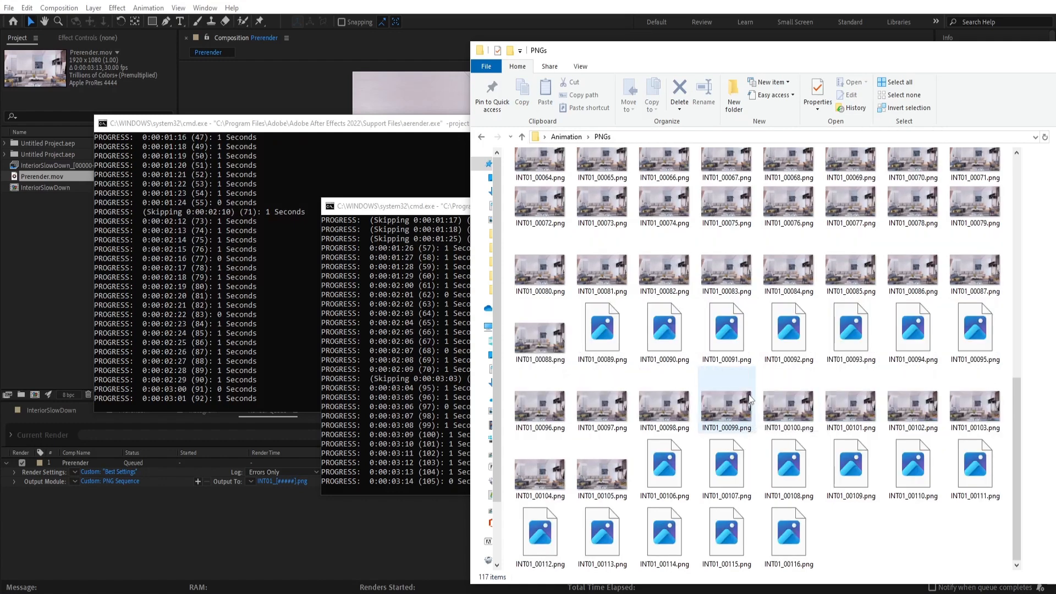